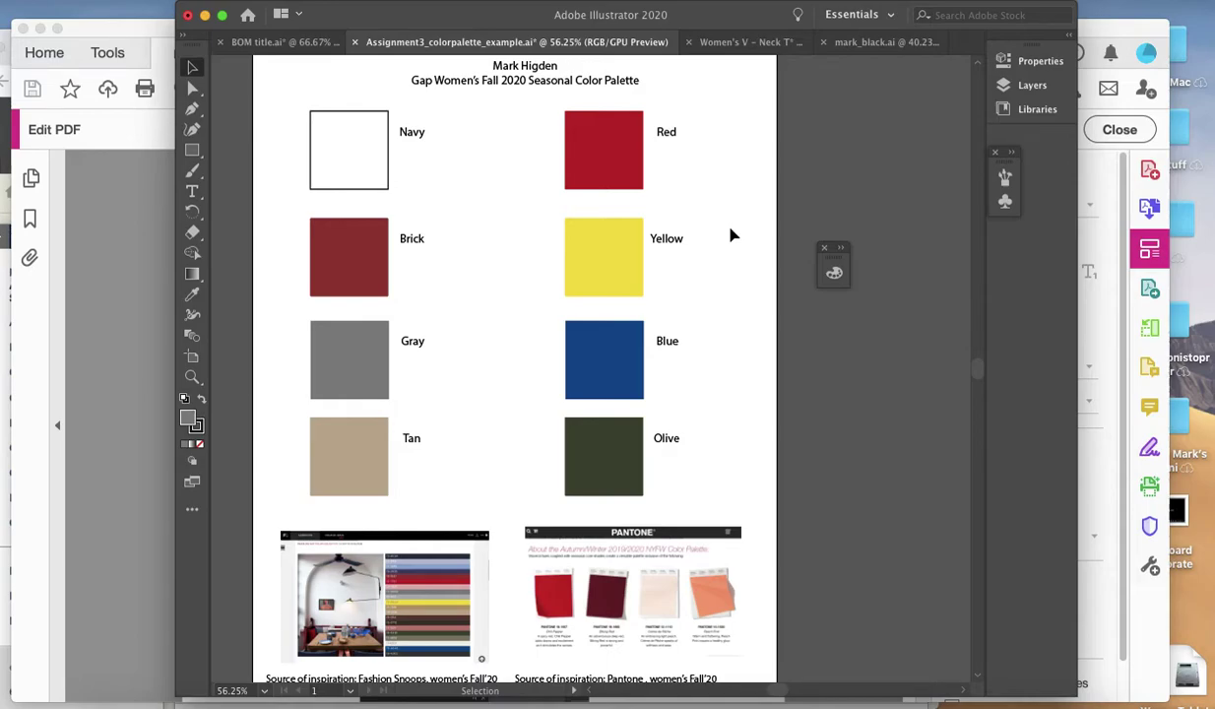
# Step: Fill the empty Navy square with the dark navy sampled from the color strips in the Fashion Snoops inspiration image
pyautogui.scroll(-3, 732, 234)
pyautogui.scroll(1, 732, 234)
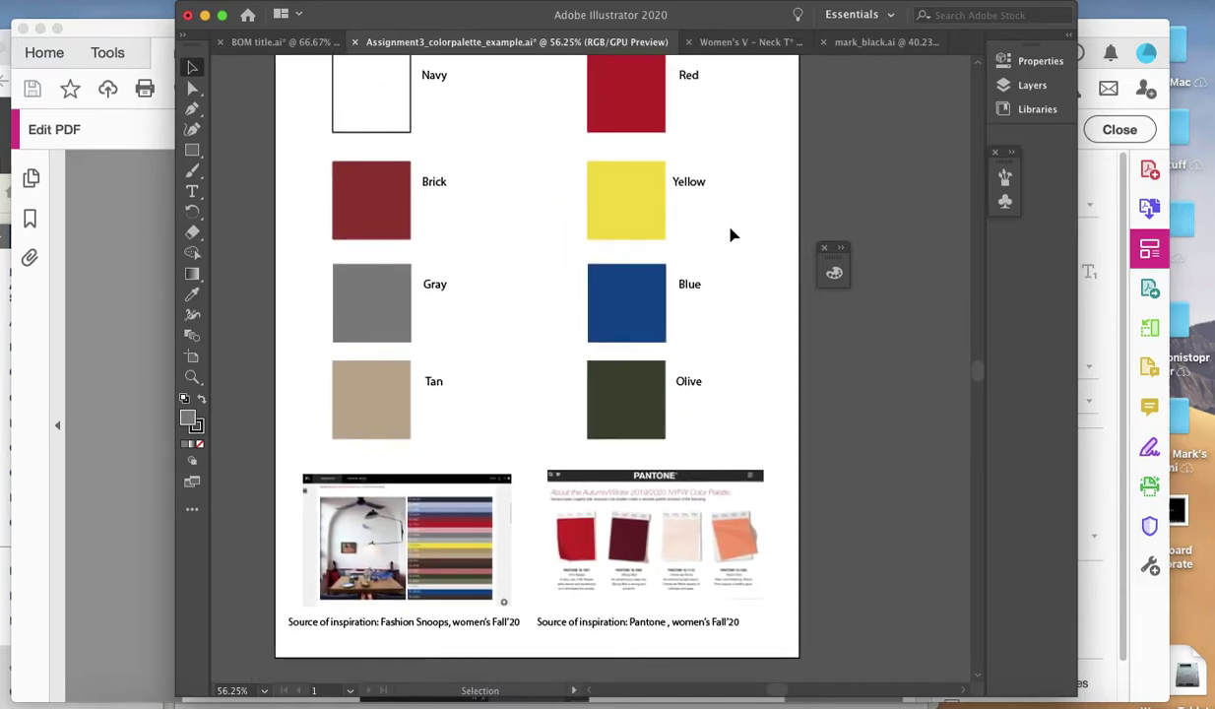
pyautogui.scroll(2, 732, 372)
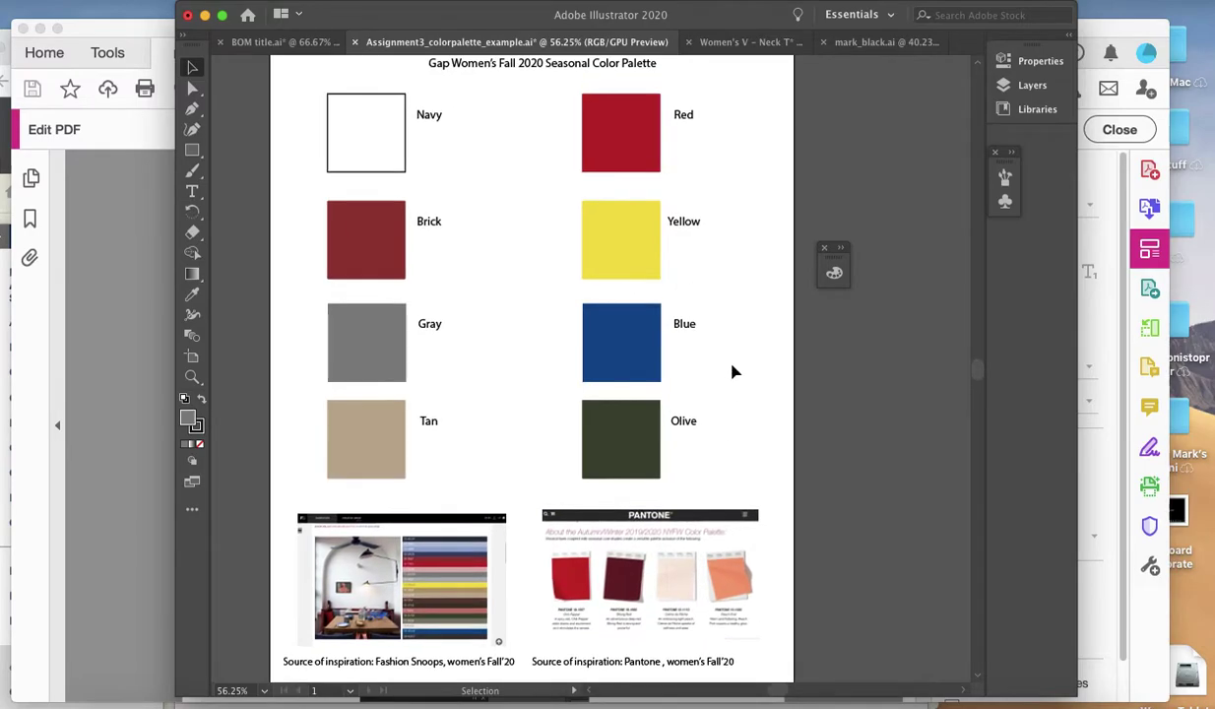
pyautogui.scroll(1, 732, 371)
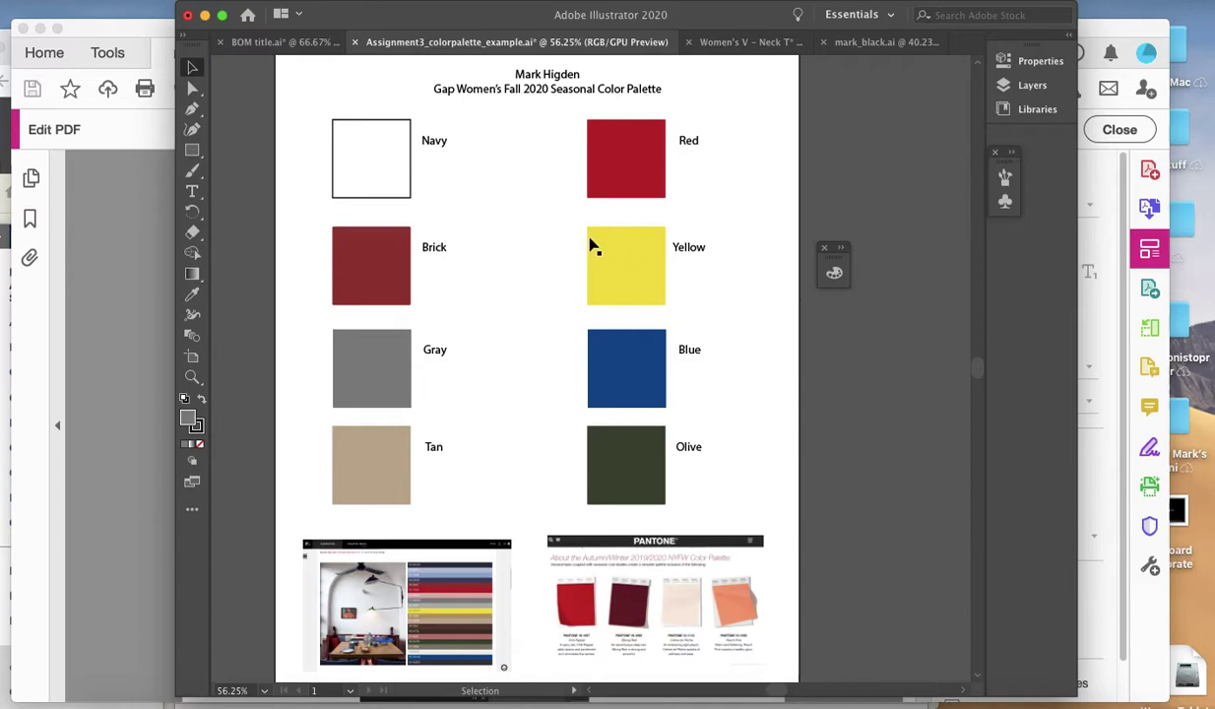
pyautogui.click(402, 194)
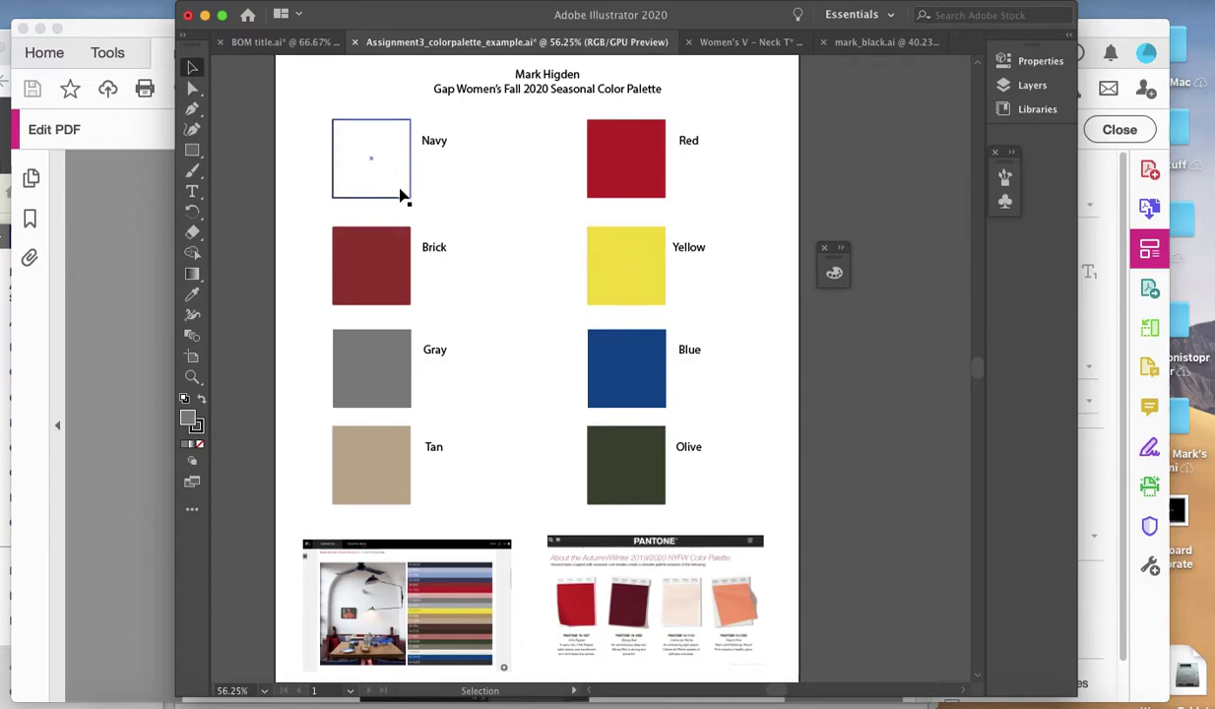
pyautogui.click(248, 159)
pyautogui.click(393, 190)
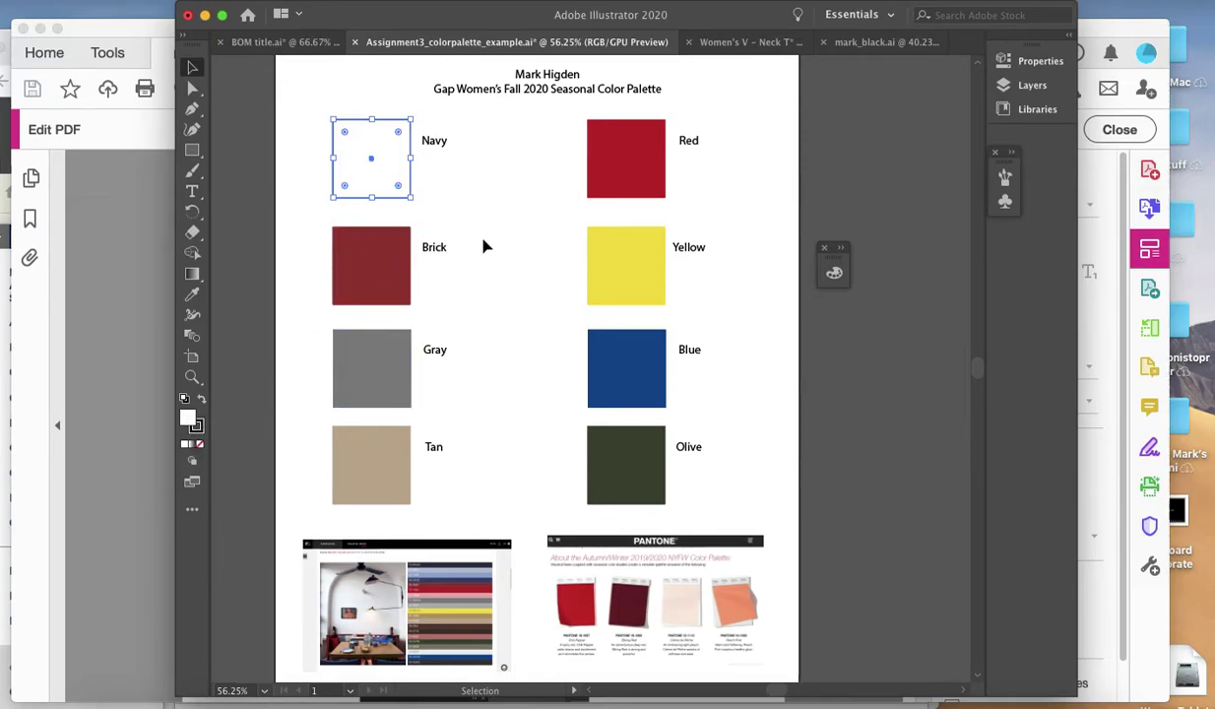
pyautogui.press('i')
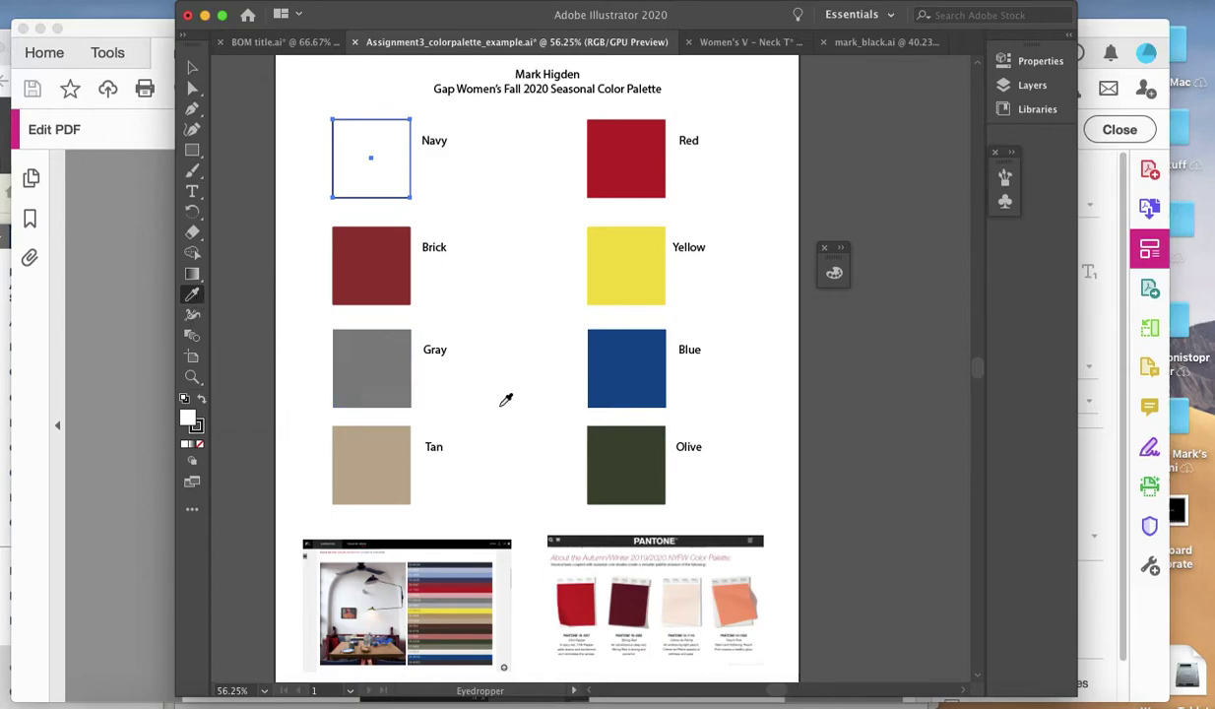
pyautogui.click(474, 562)
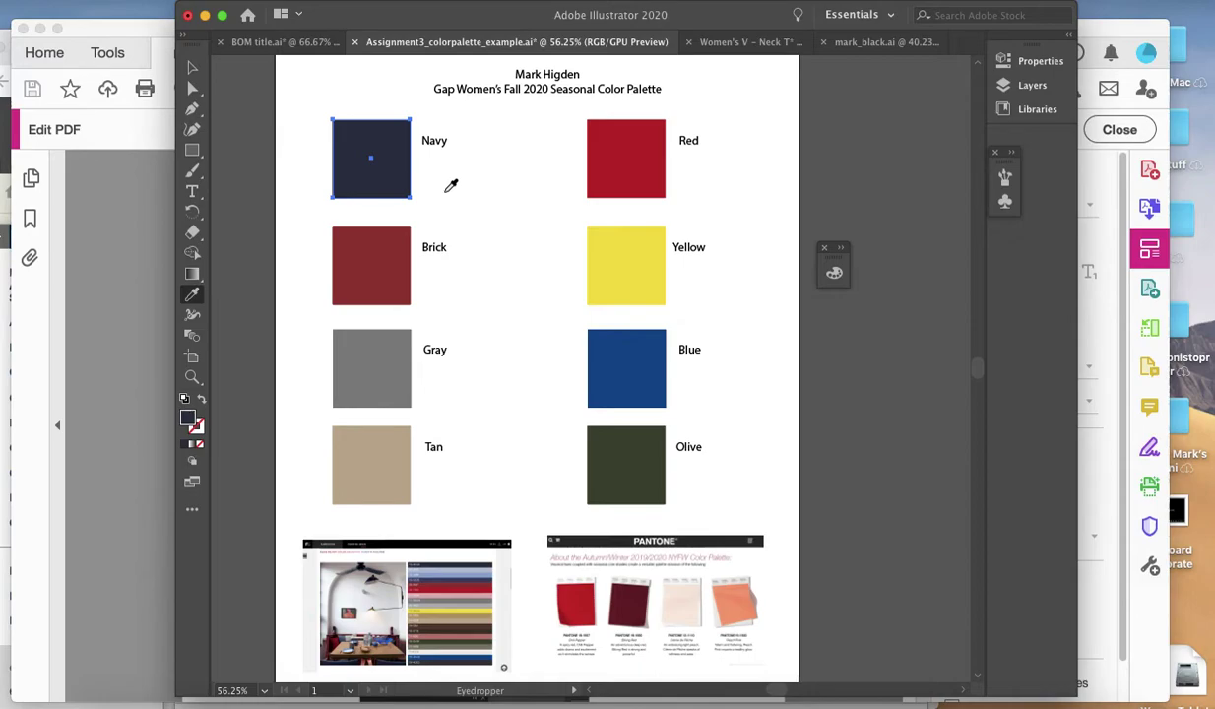
pyautogui.click(192, 68)
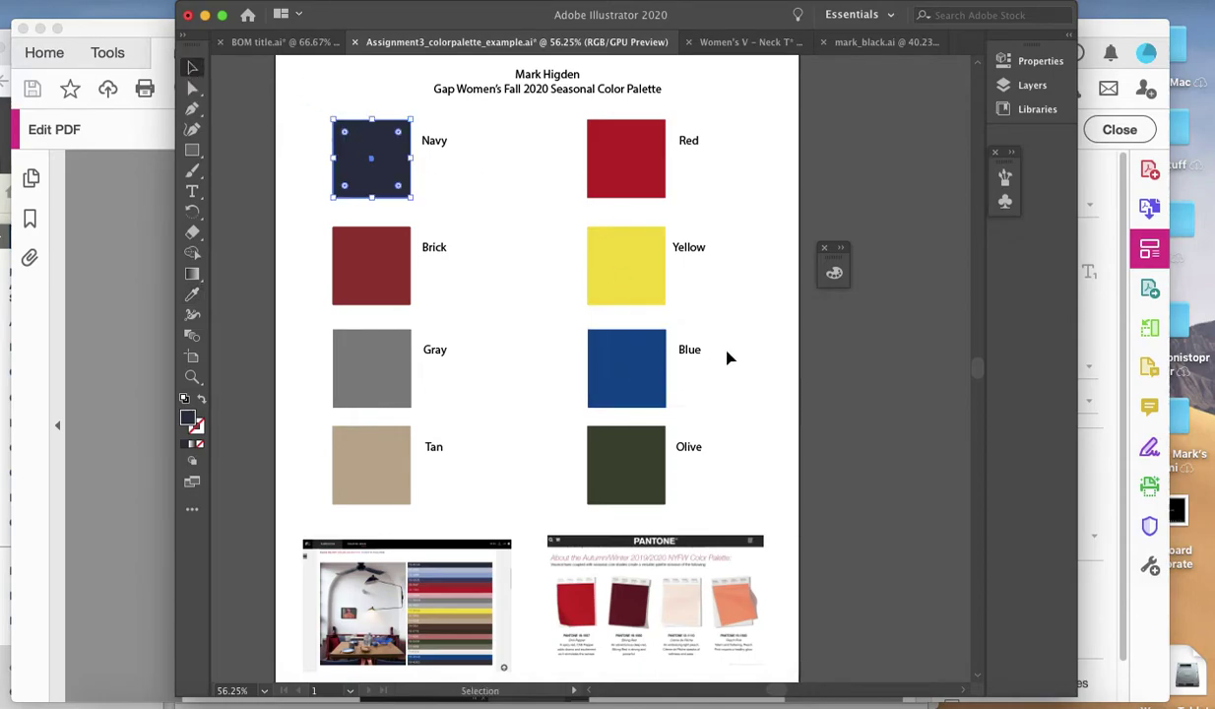
pyautogui.click(739, 377)
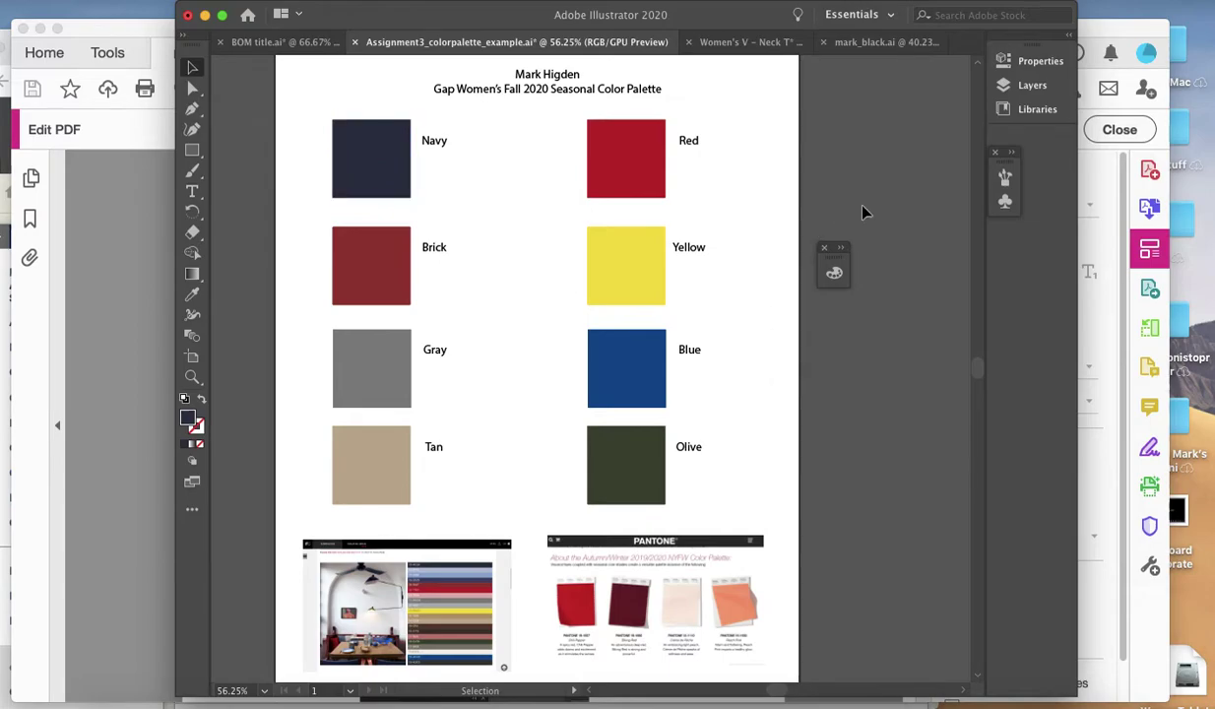
# Step: Show the Swatches panel and compare its contents in the Women's V-Neck T-shirt document and the color palette document
pyautogui.moveTo(498, 19); pyautogui.dragTo(389, 28)
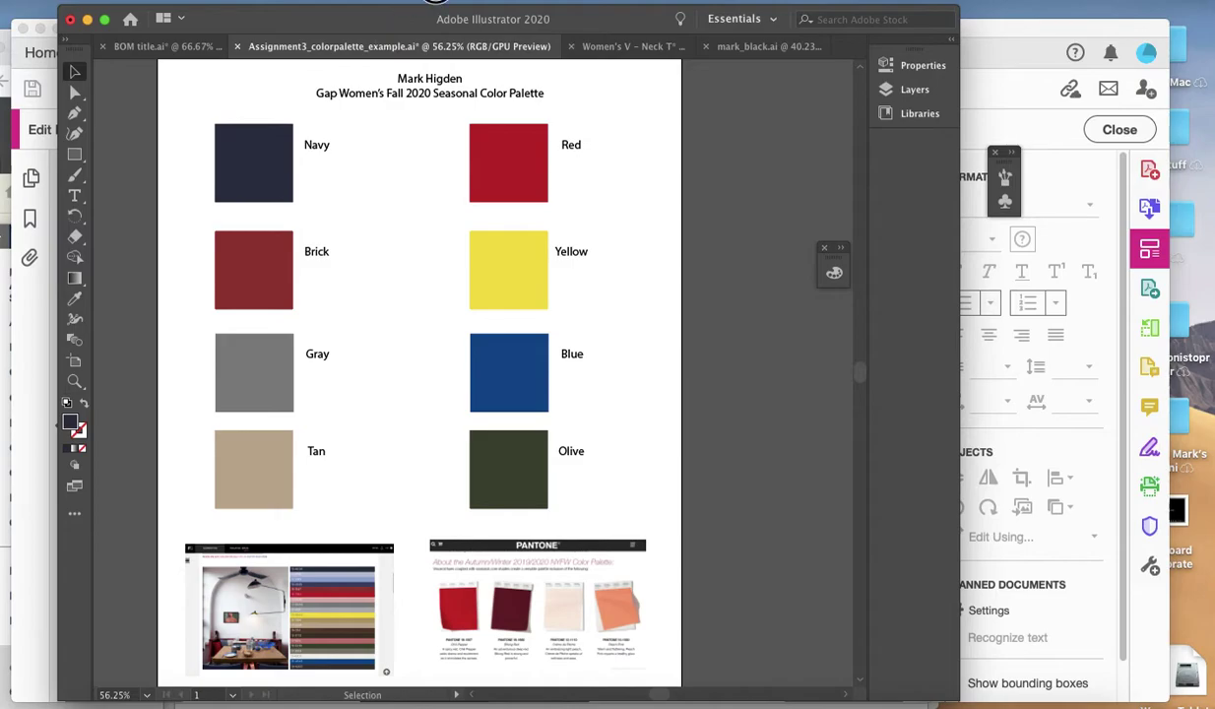
pyautogui.click(419, 2)
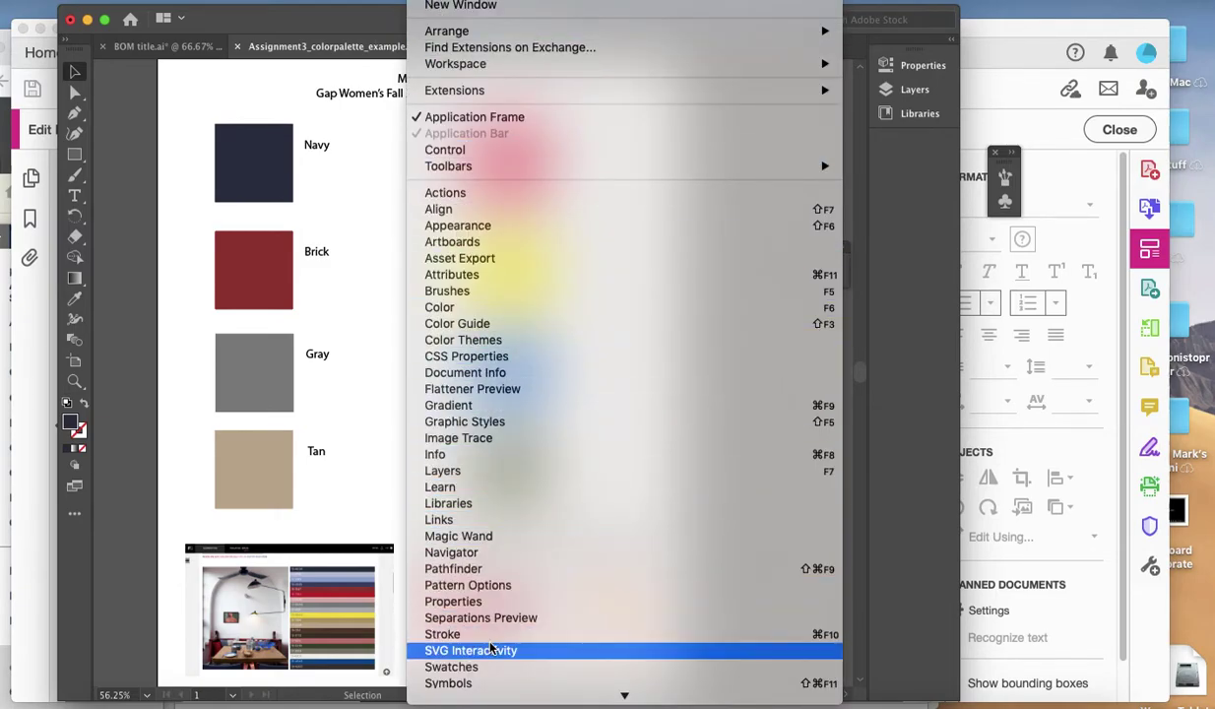
pyautogui.click(492, 669)
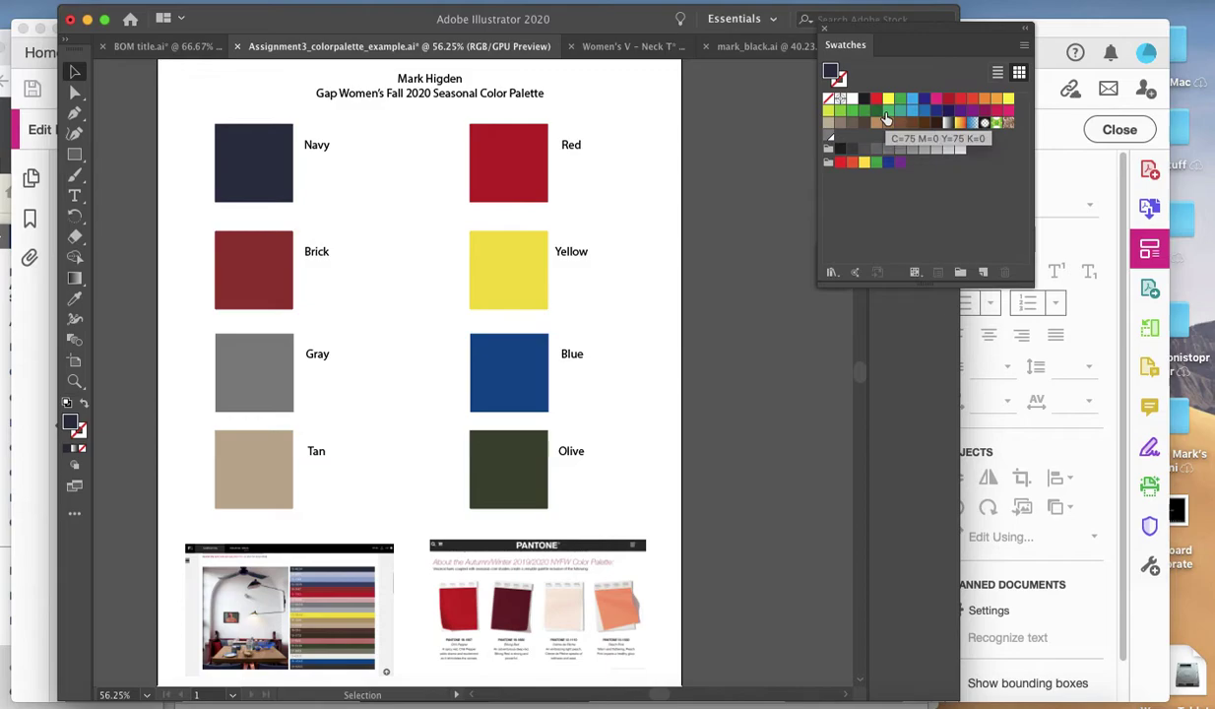
pyautogui.click(631, 47)
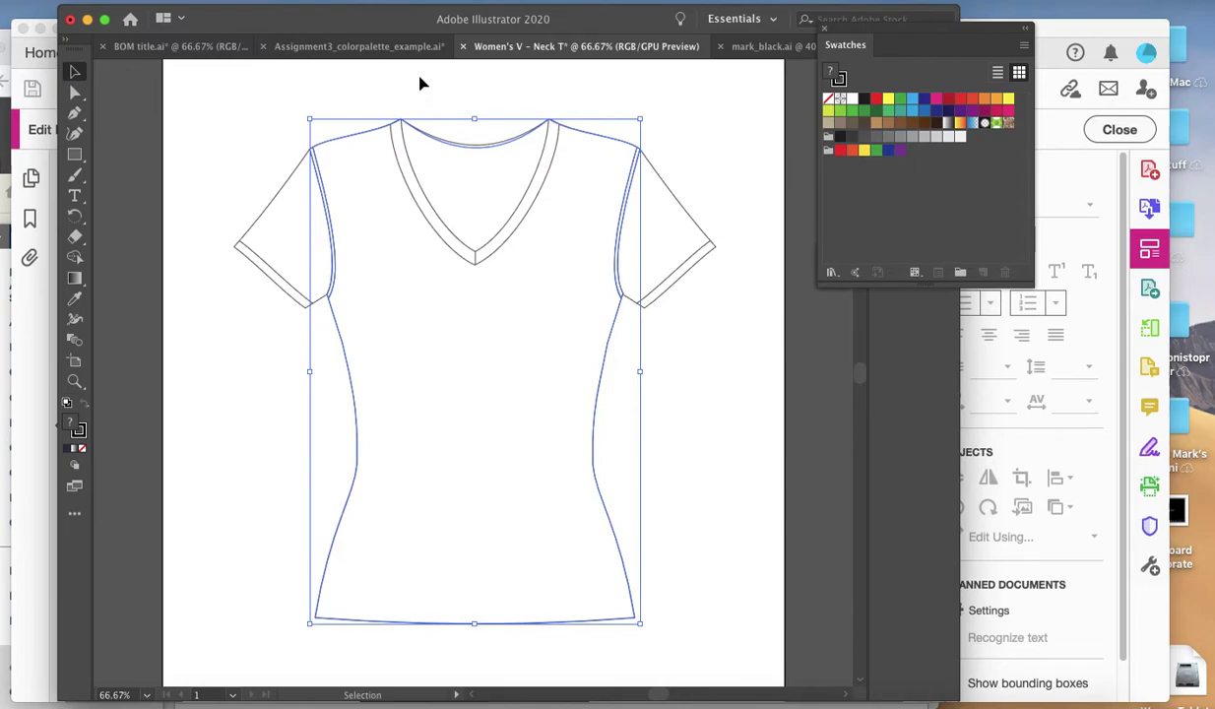
pyautogui.click(390, 47)
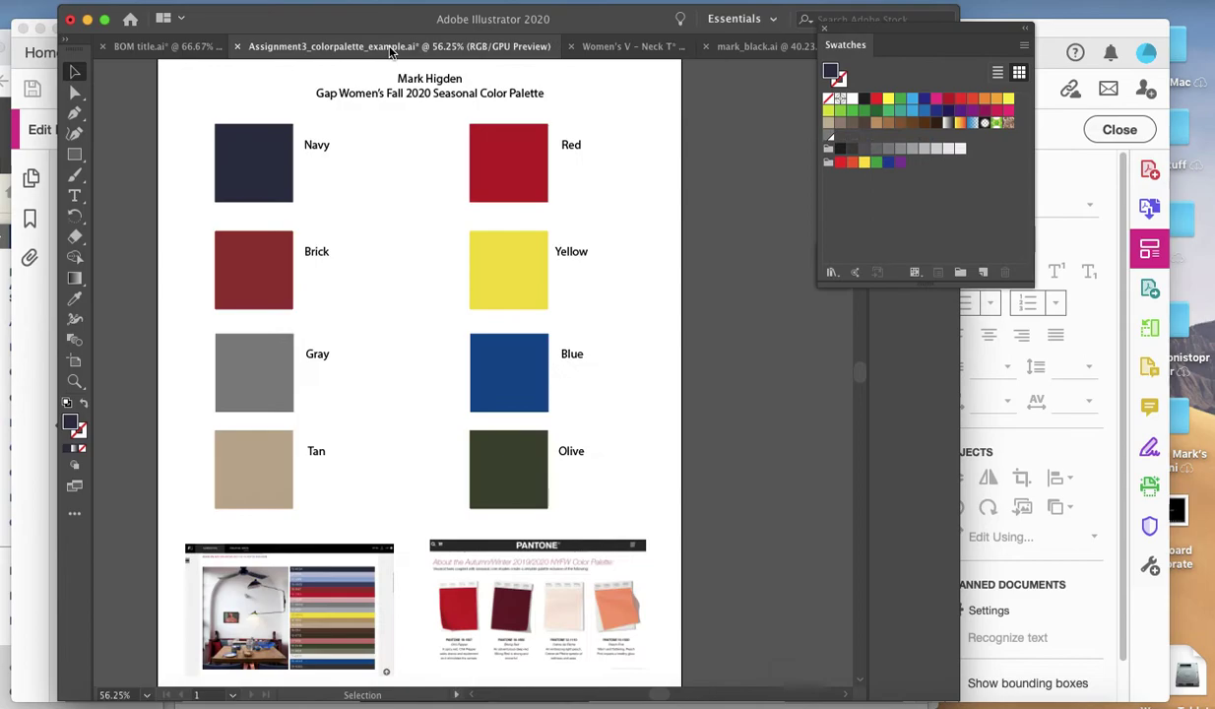
# Step: Delete the default color, gradient and pattern swatches, from the first red through the last pattern in the third row
pyautogui.click(876, 103)
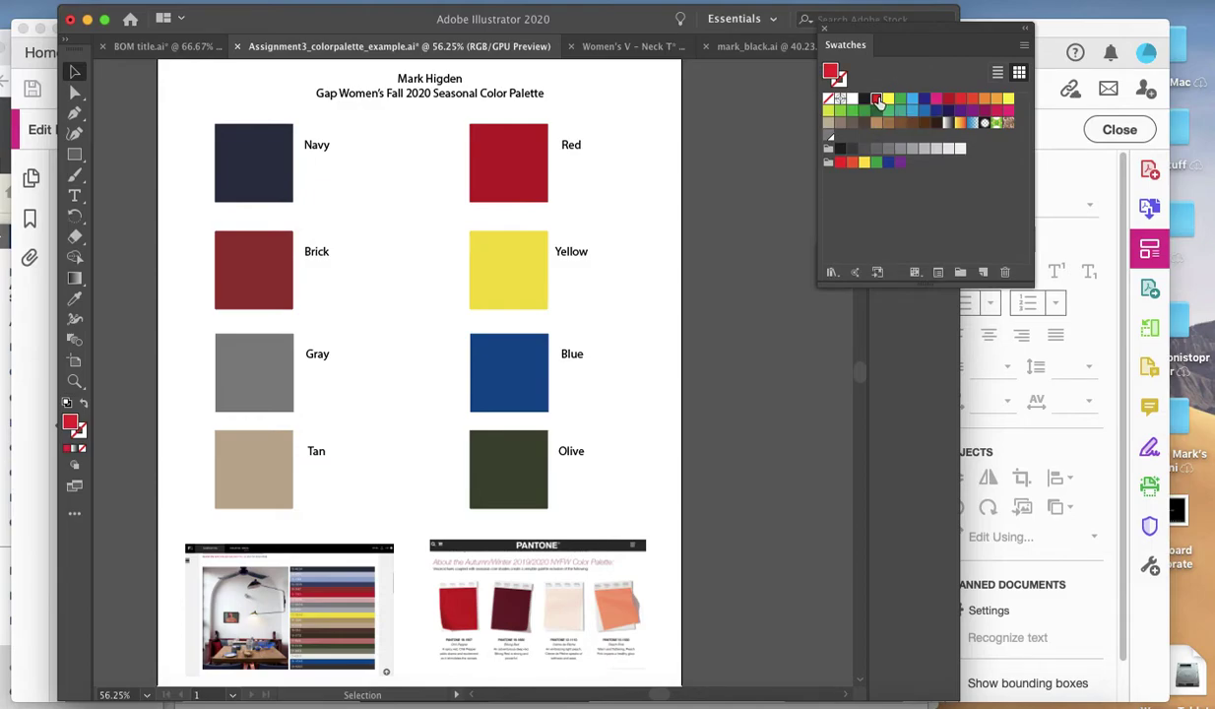
pyautogui.click(1009, 130)
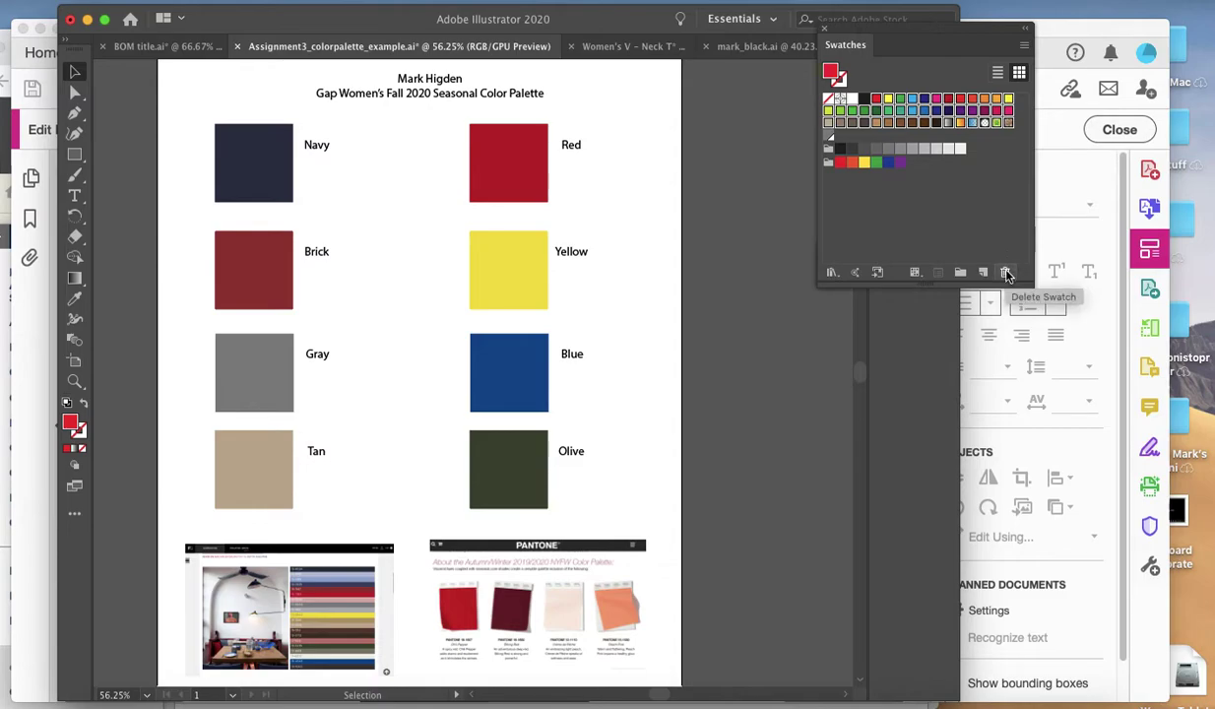
pyautogui.click(1006, 273)
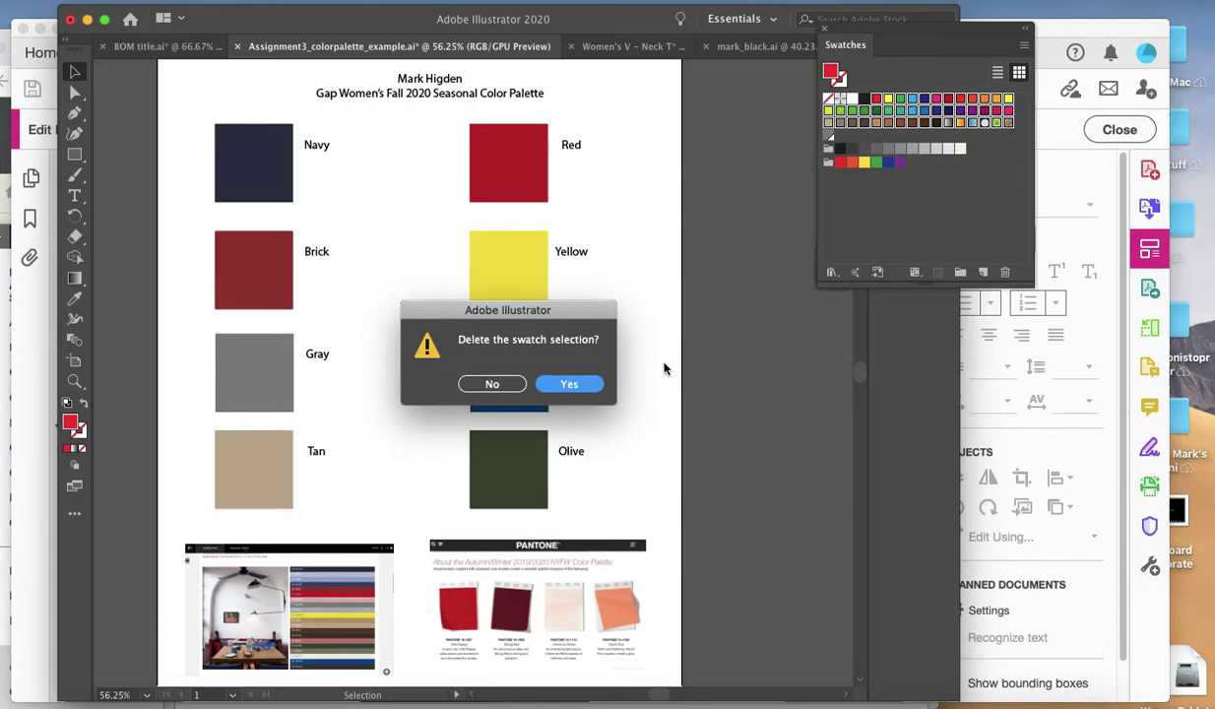
pyautogui.click(580, 385)
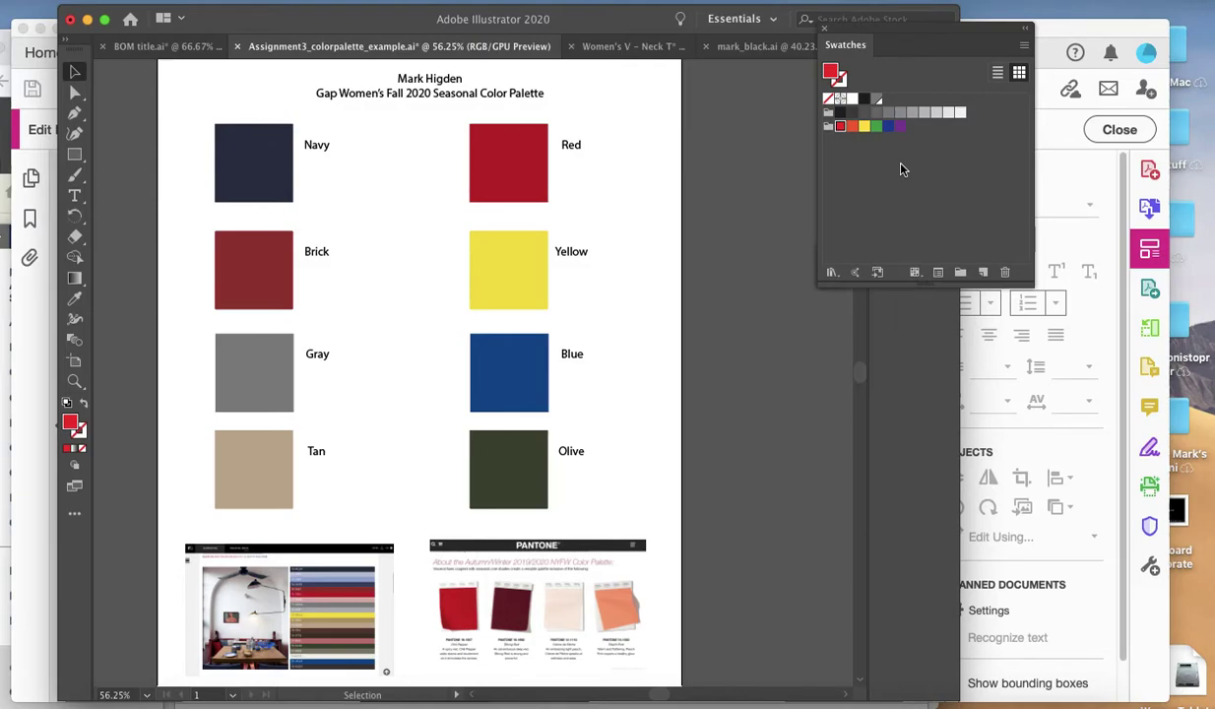
# Step: Delete the six bright swatches, red through purple, from the last color group
pyautogui.click(900, 127)
pyautogui.click(1005, 273)
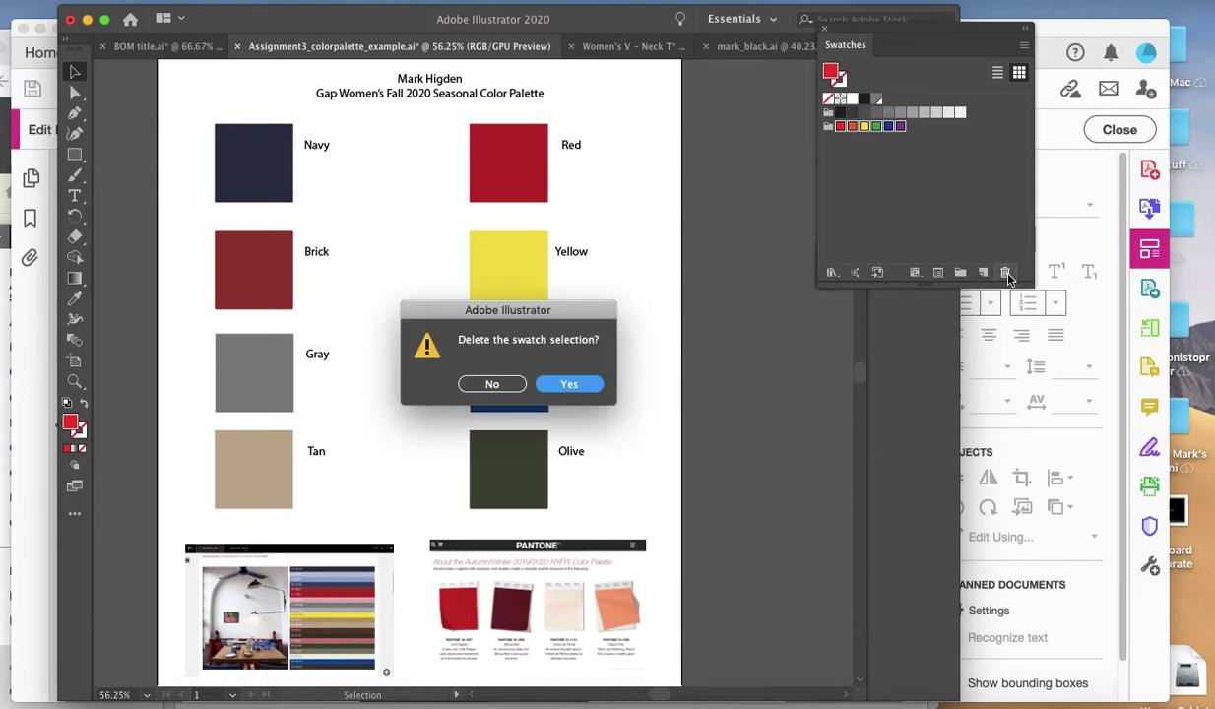
pyautogui.click(570, 384)
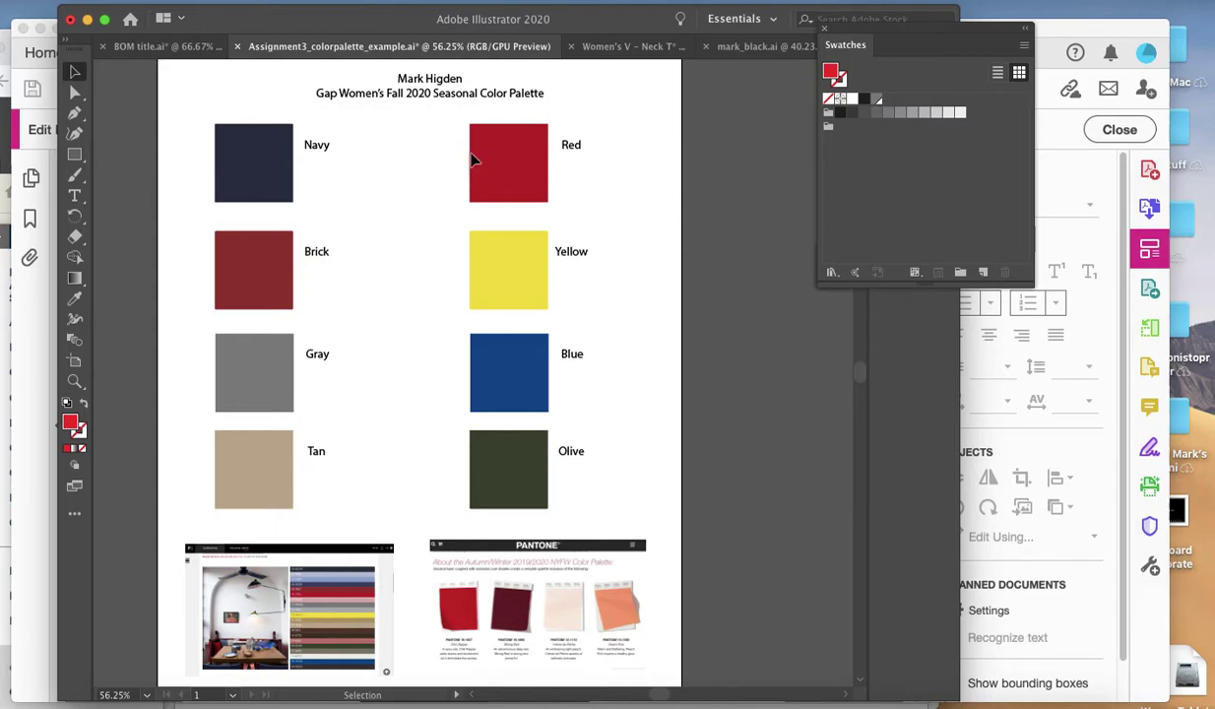
# Step: Create a global process color swatch named Navy from the Navy square's fill
pyautogui.click(277, 189)
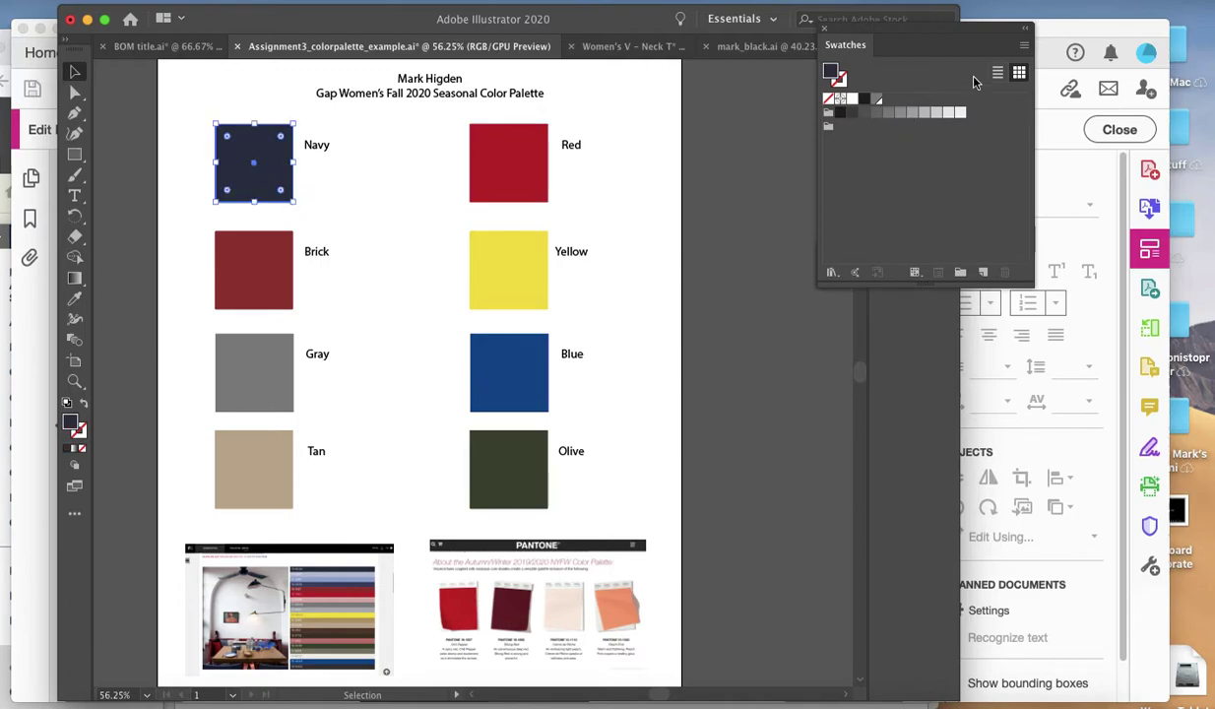
pyautogui.click(1026, 50)
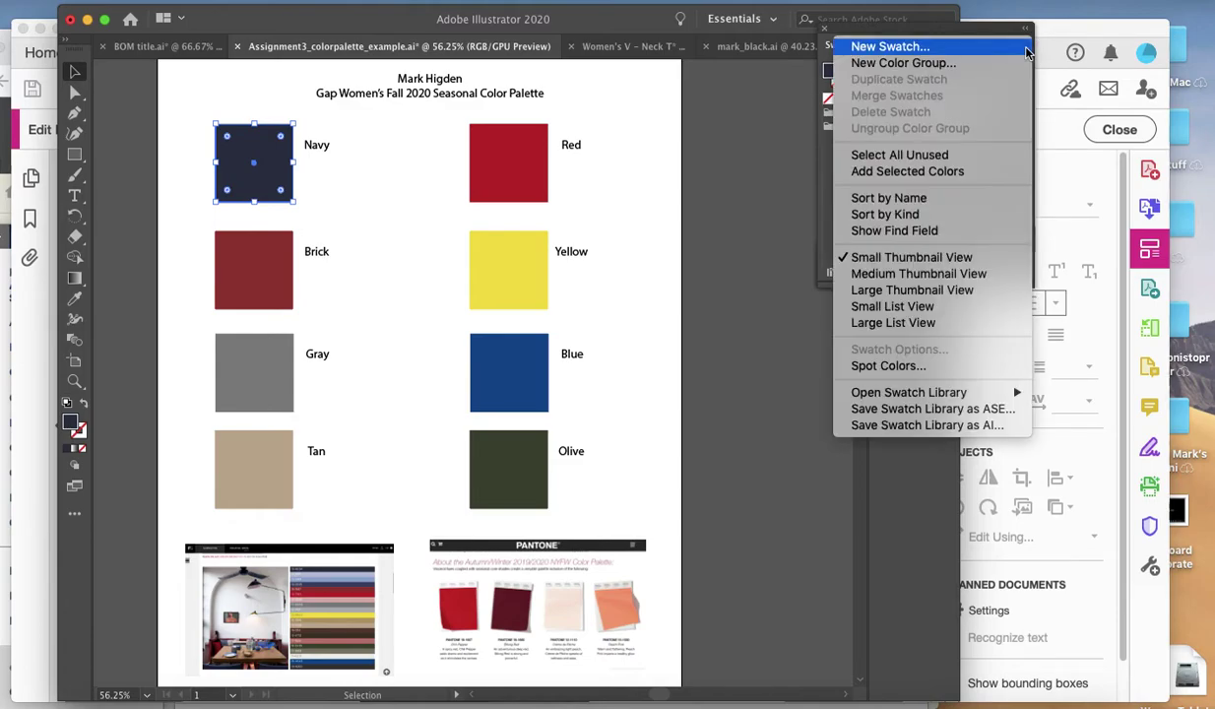
pyautogui.click(962, 48)
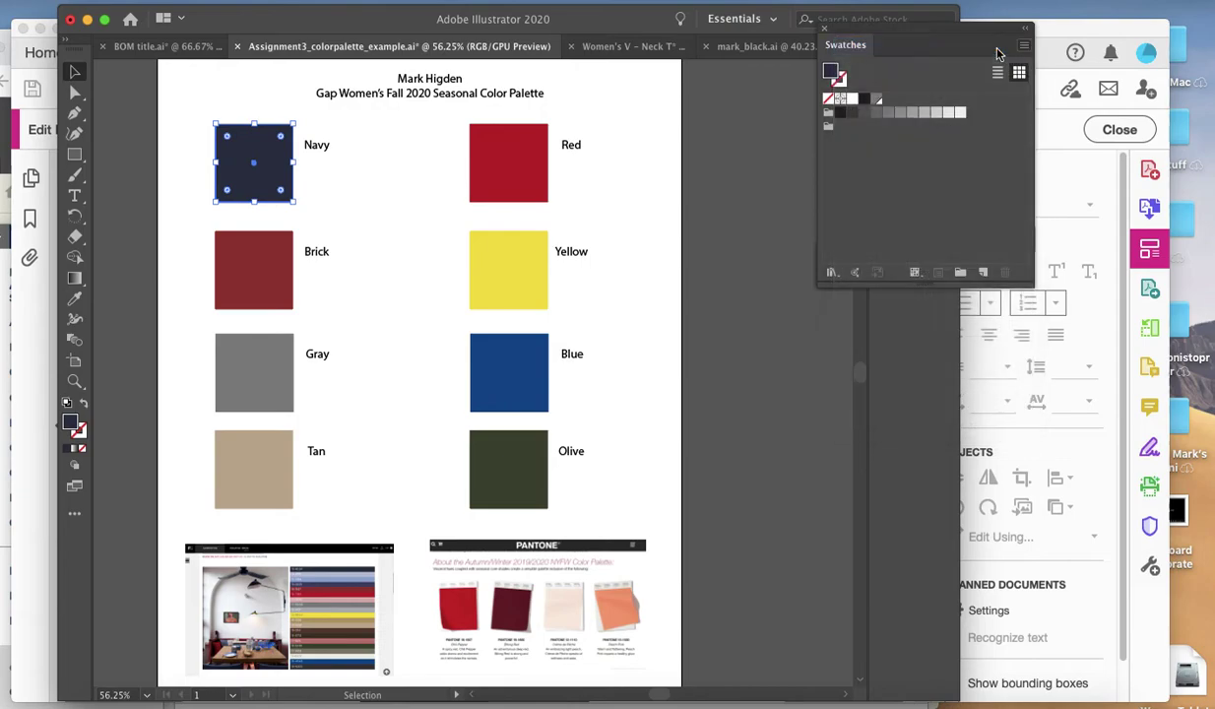
pyautogui.moveTo(659, 185); pyautogui.dragTo(729, 167)
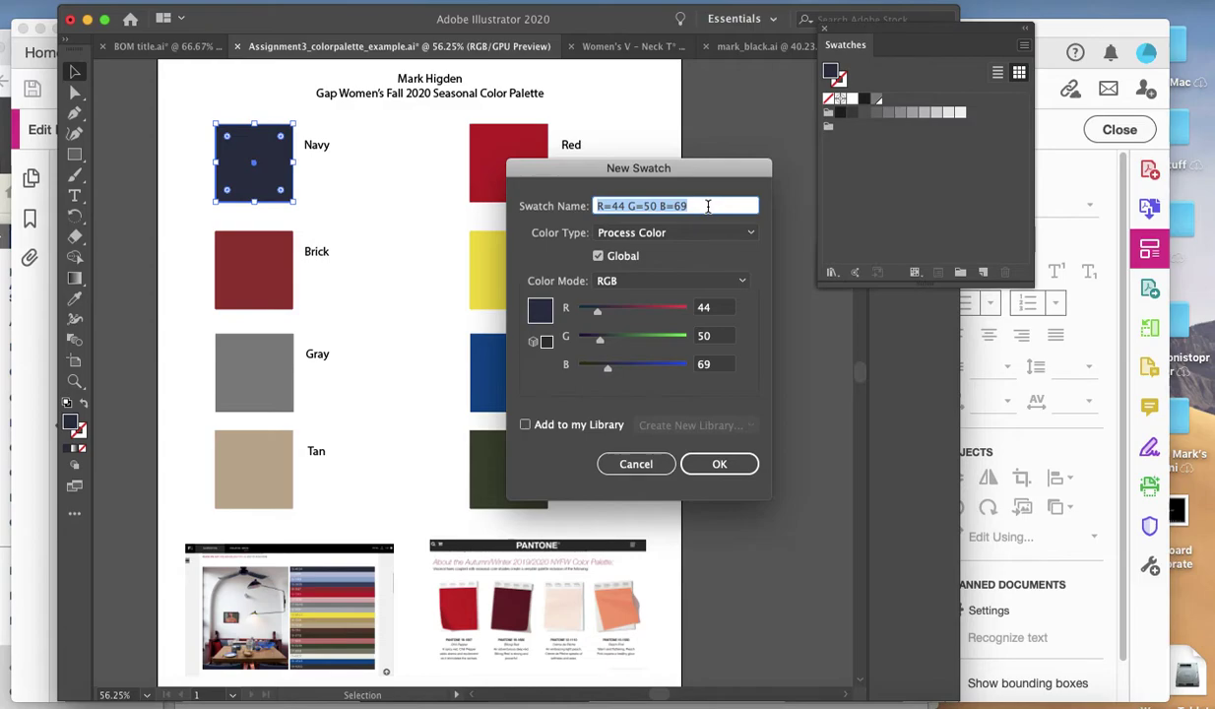
pyautogui.write('Navy')
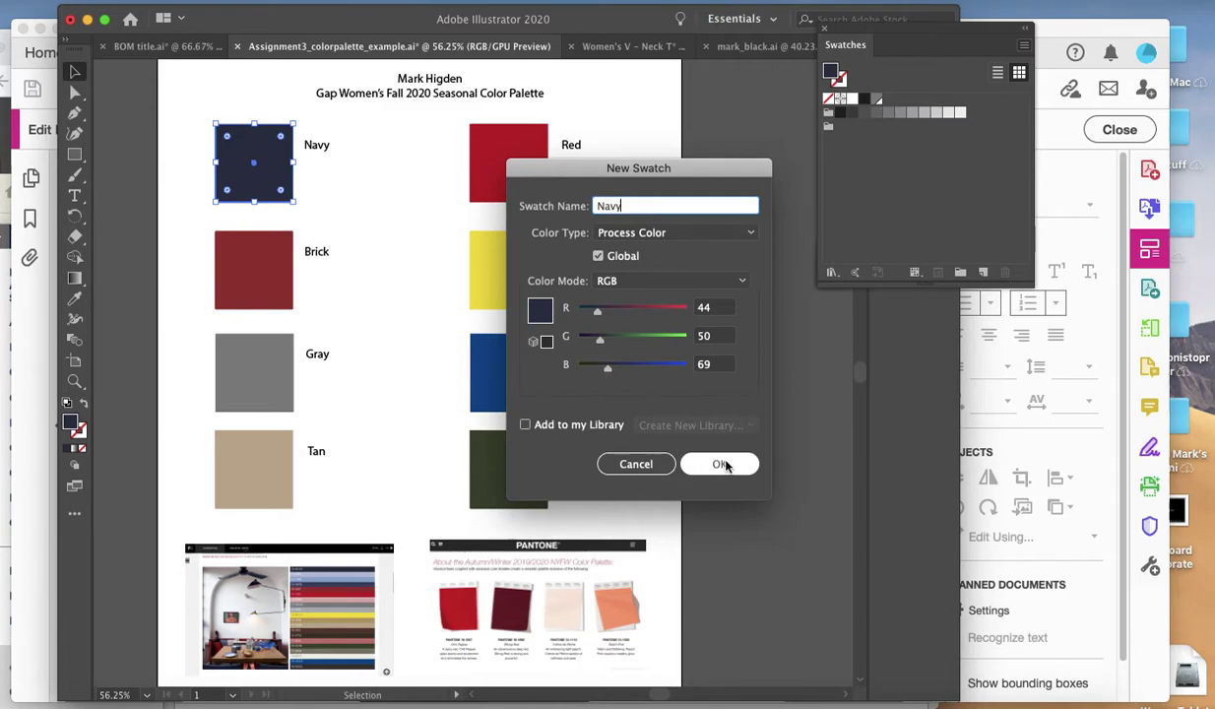
pyautogui.click(722, 464)
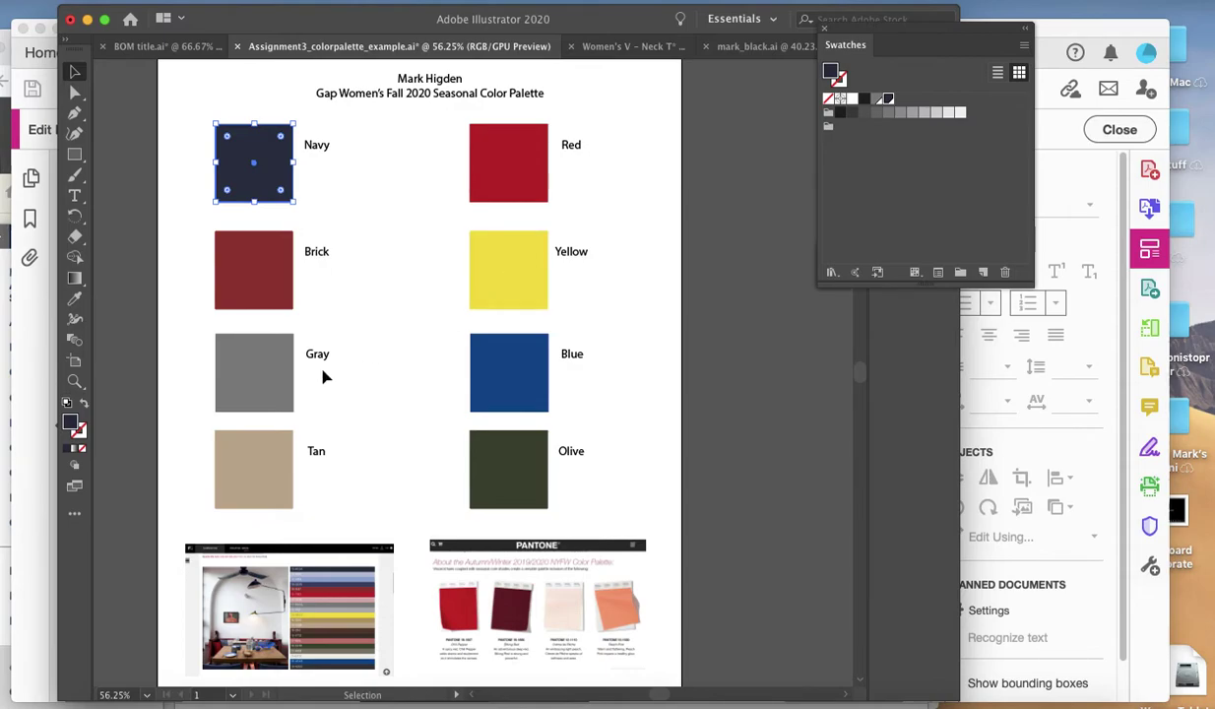
# Step: Create a global process color swatch named Red from the Red square's fill
pyautogui.click(480, 189)
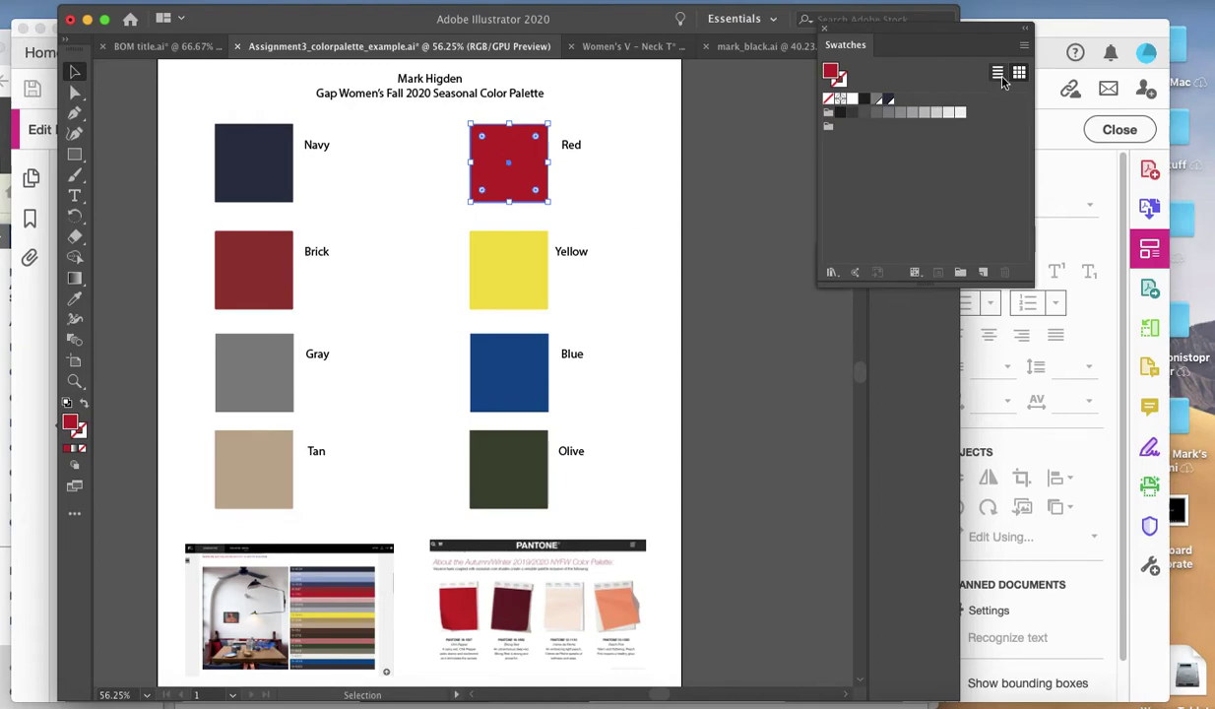
pyautogui.click(1024, 45)
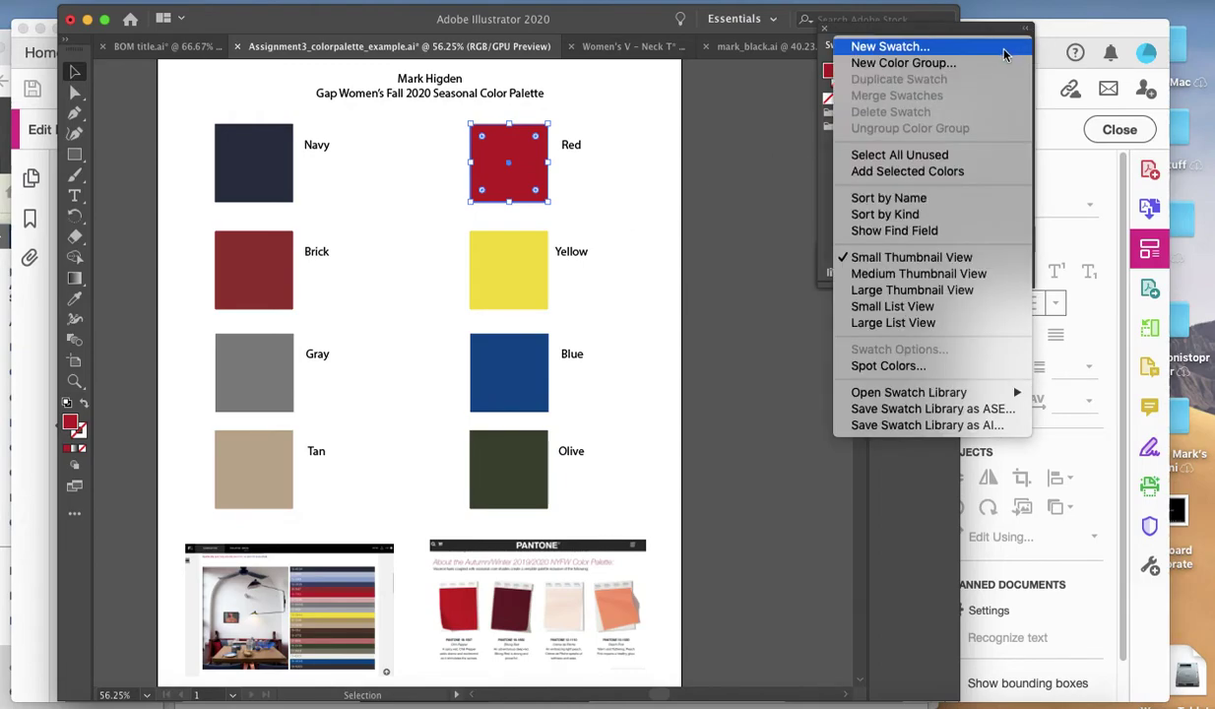
pyautogui.click(967, 46)
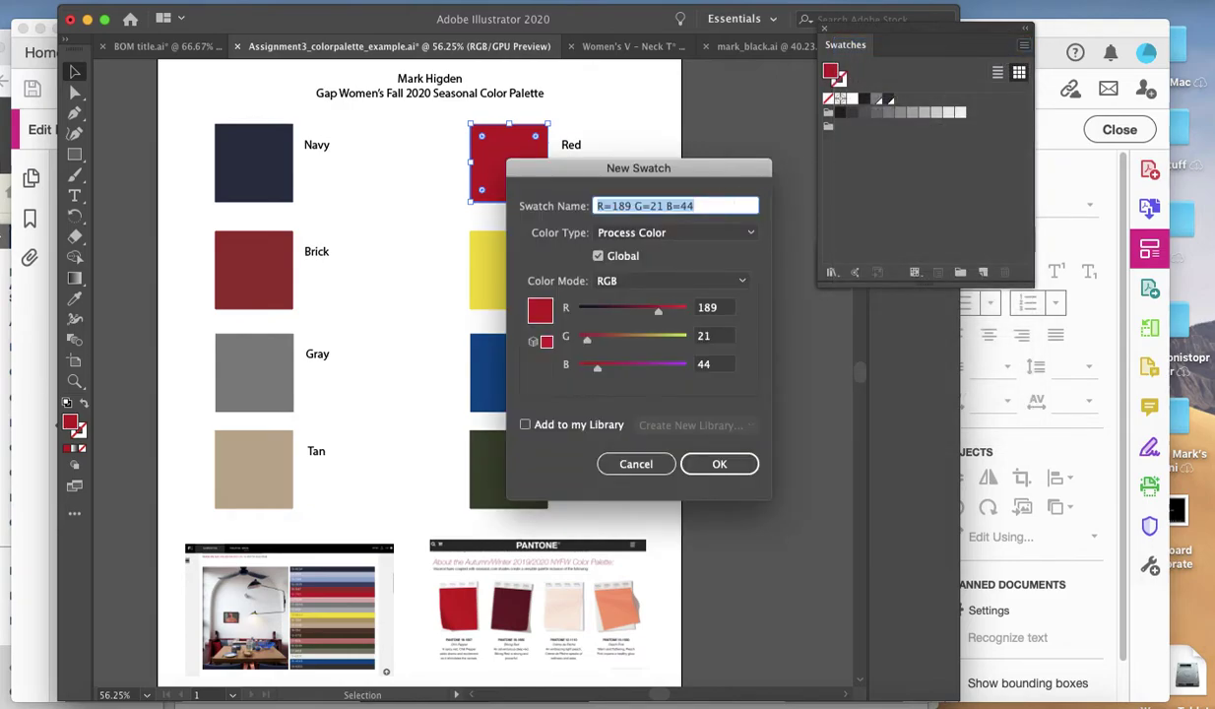
pyautogui.write('Red')
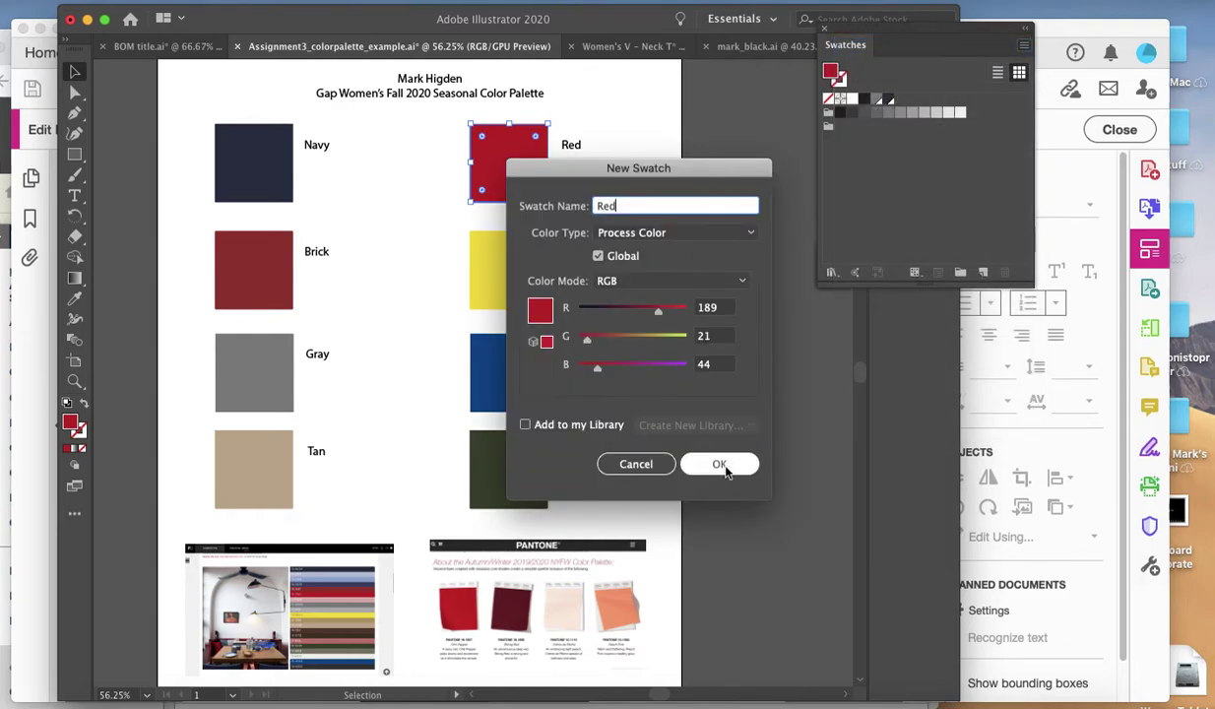
pyautogui.click(722, 467)
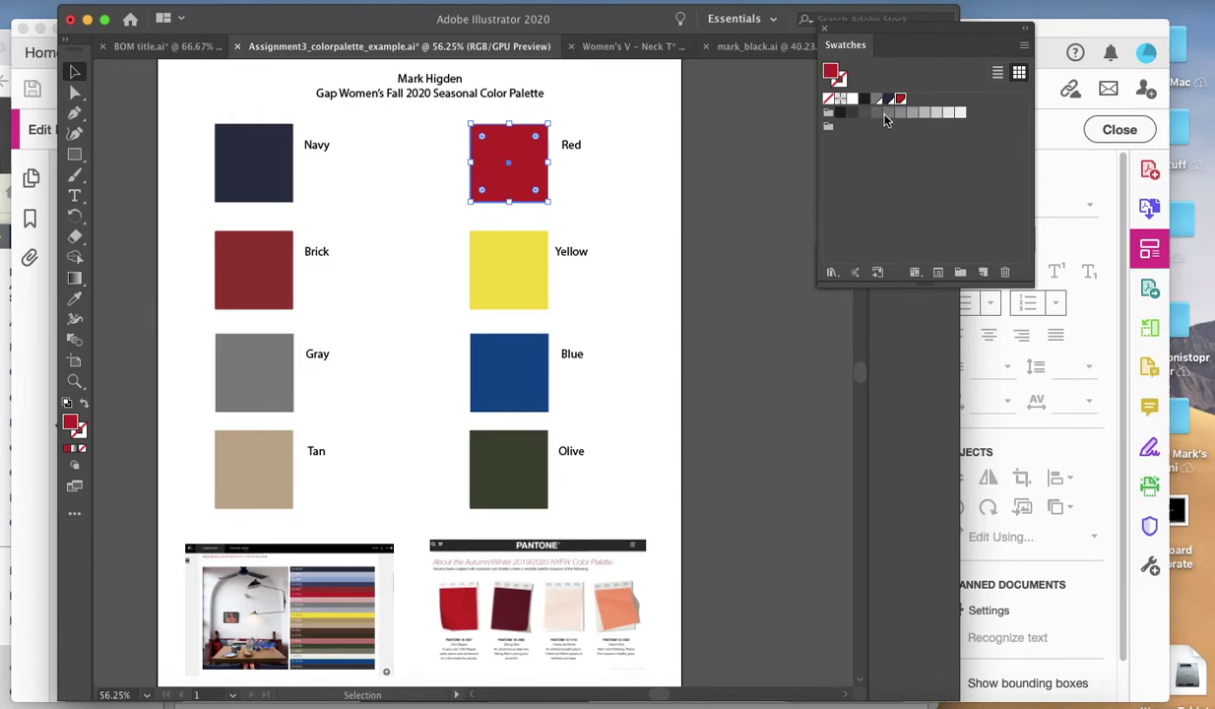
# Step: Save the current swatches as an AI swatch library on the Desktop, named with the surname followed by _assign3_color_window
pyautogui.moveTo(863, 36); pyautogui.dragTo(527, 18)
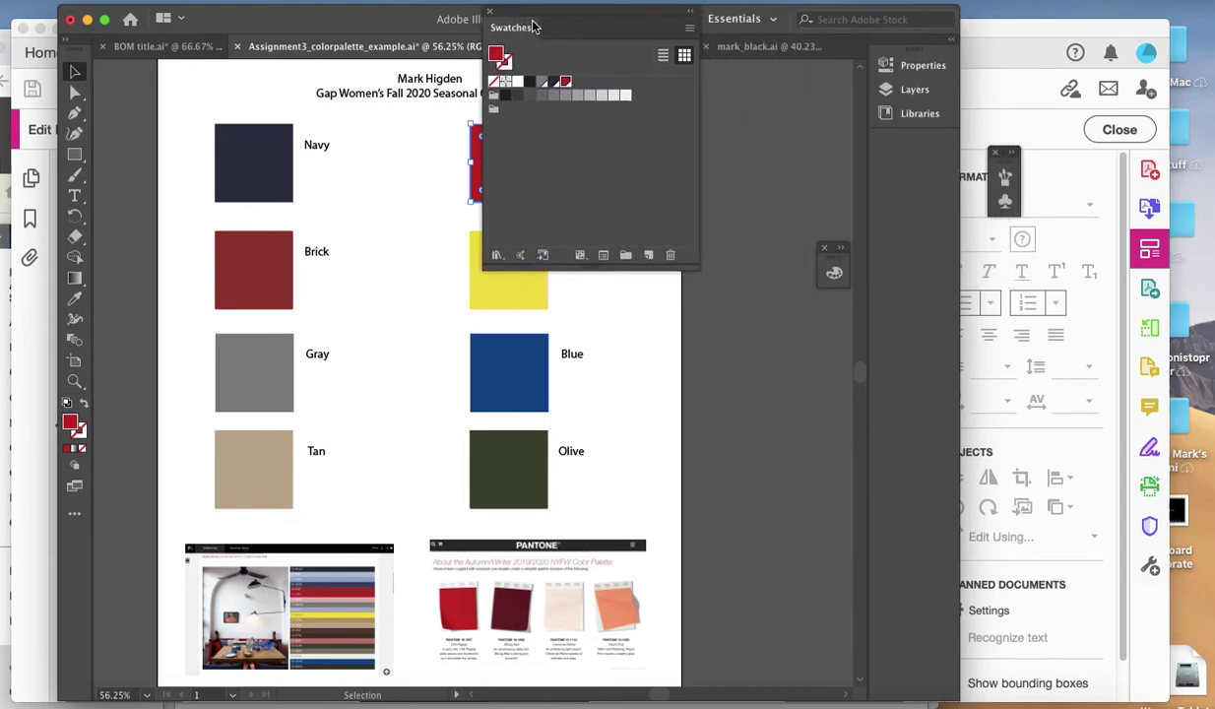
pyautogui.click(690, 30)
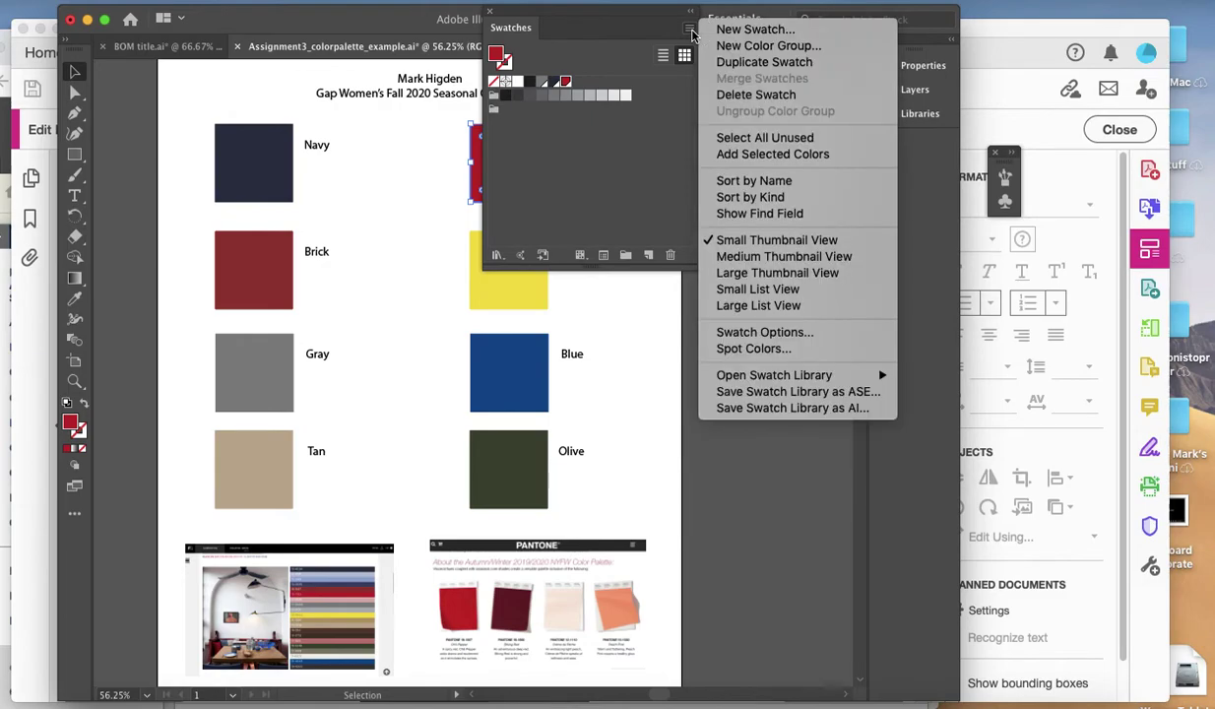
pyautogui.click(769, 408)
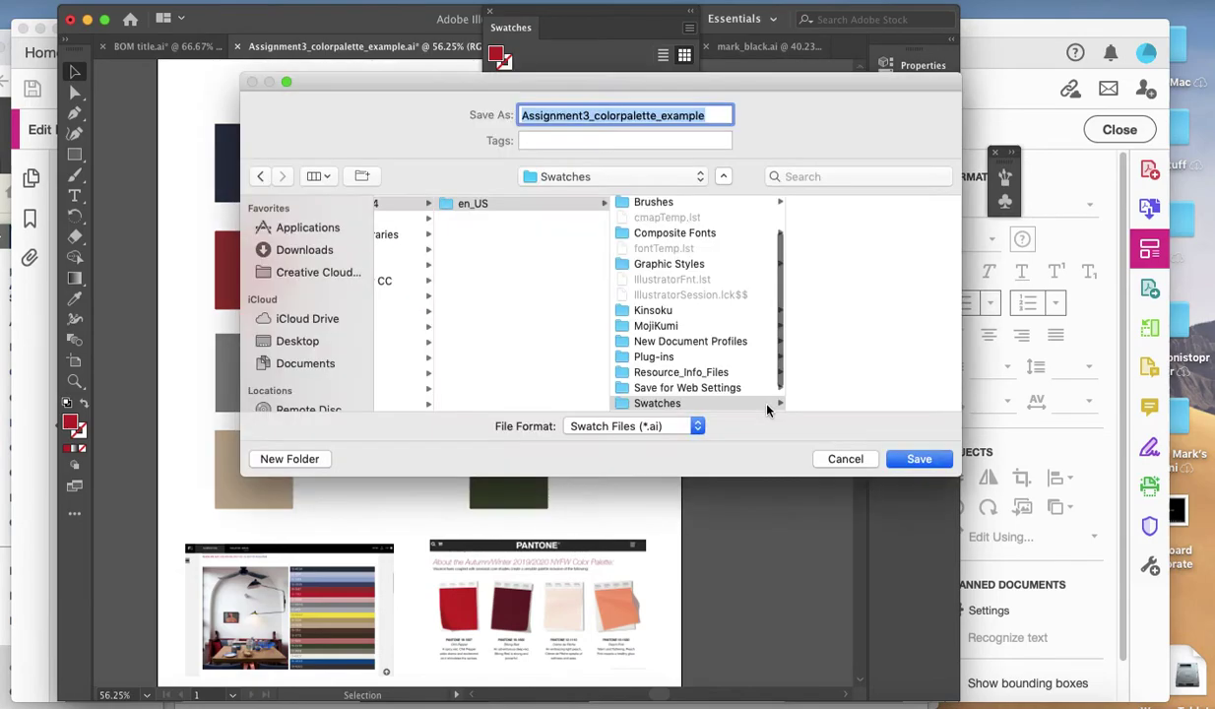
pyautogui.click(307, 345)
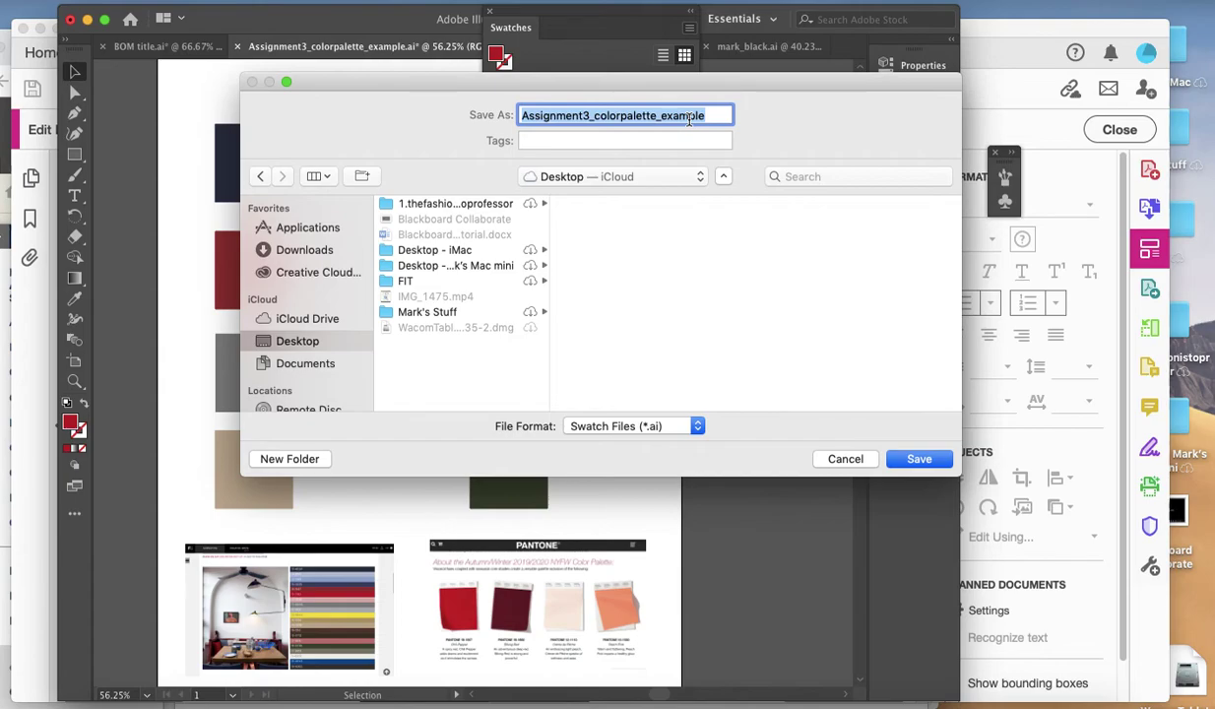
pyautogui.write('Higden')
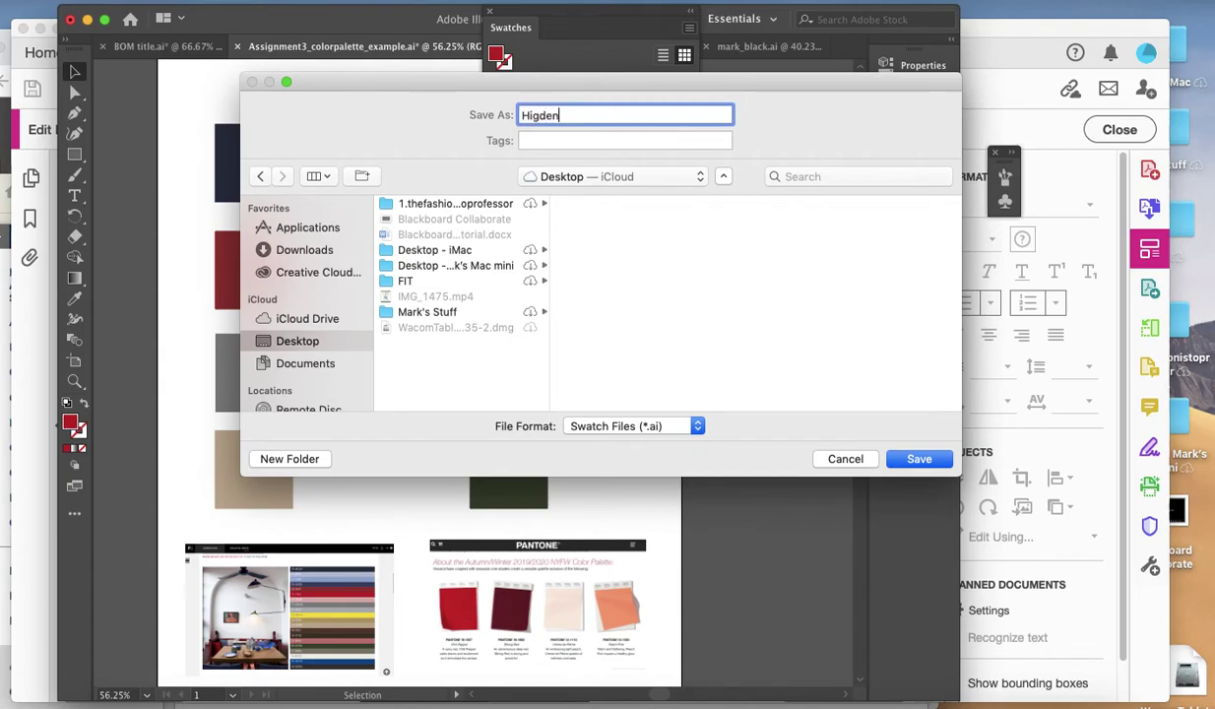
pyautogui.write('_assign3_color_window')
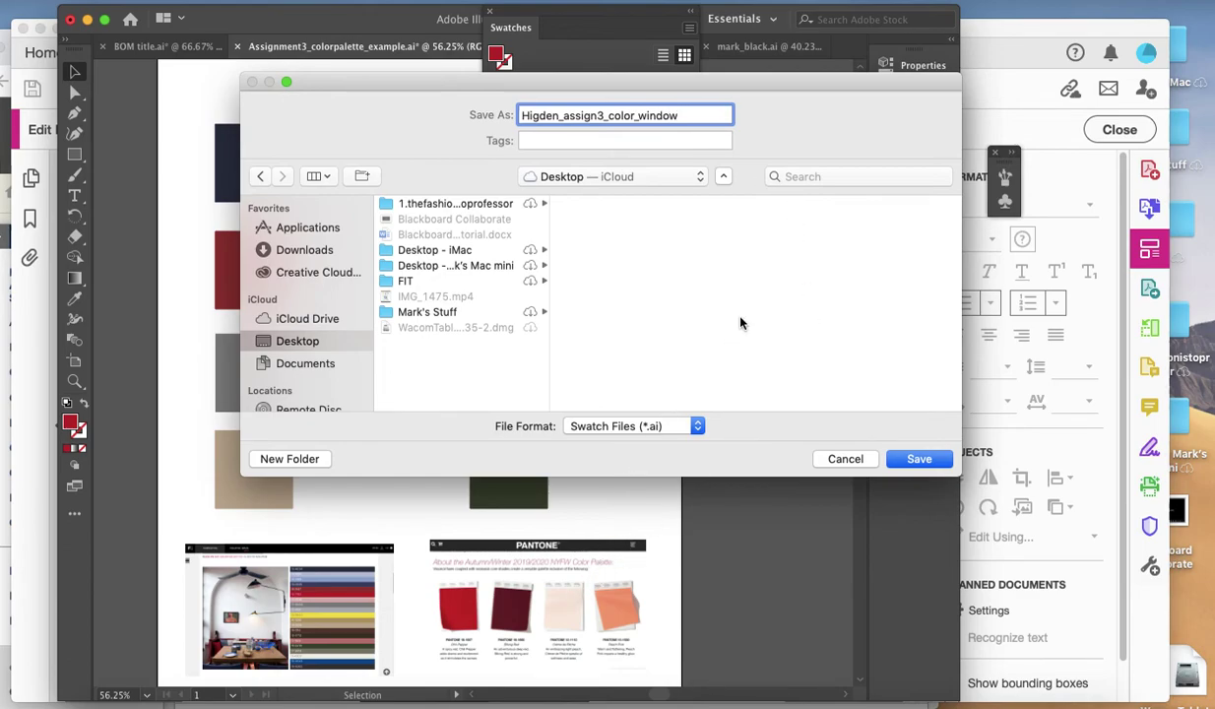
pyautogui.click(908, 460)
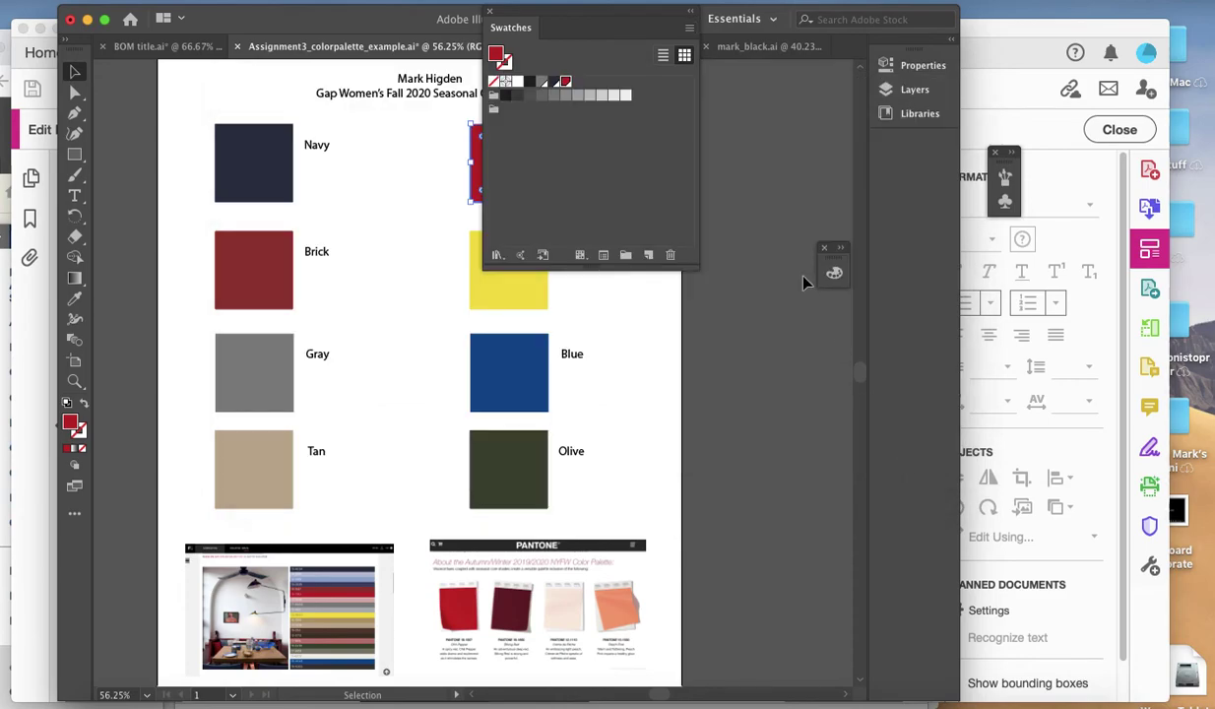
# Step: In the Women's V – Neck T document, open the saved _assign3_color_window swatch library from the Desktop
pyautogui.moveTo(522, 35); pyautogui.dragTo(800, 170)
pyautogui.click(628, 46)
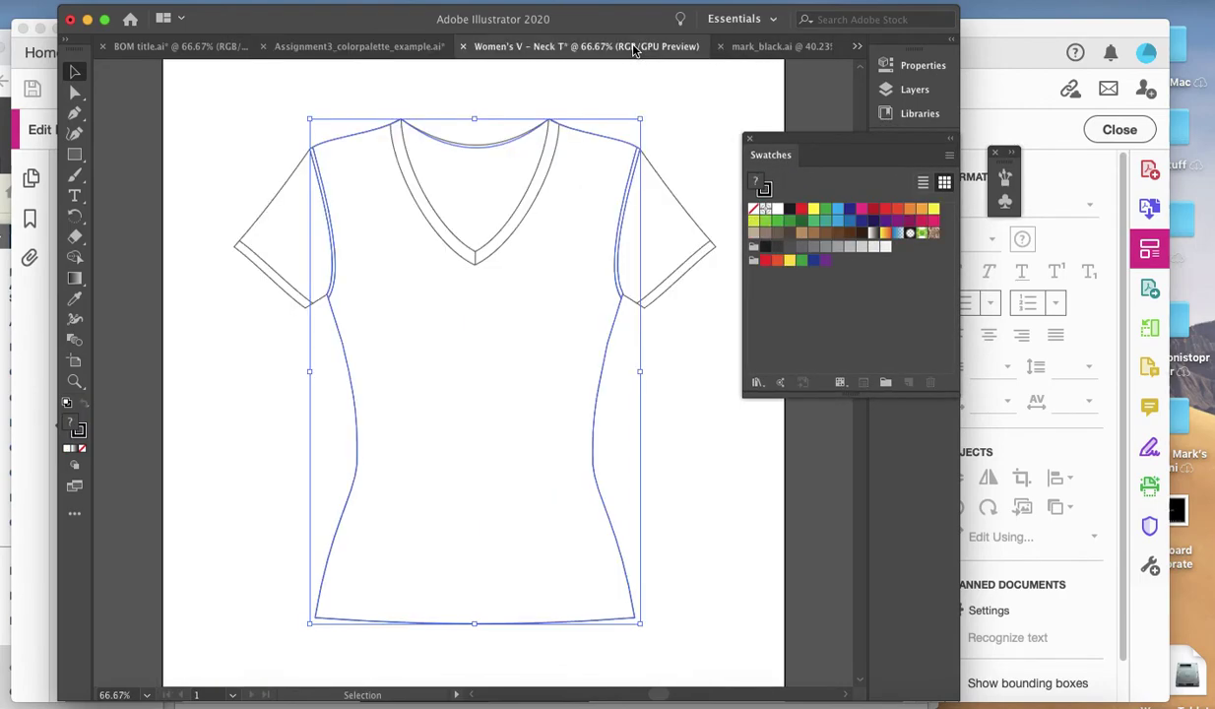
pyautogui.click(784, 141)
pyautogui.moveTo(784, 141); pyautogui.dragTo(694, 79)
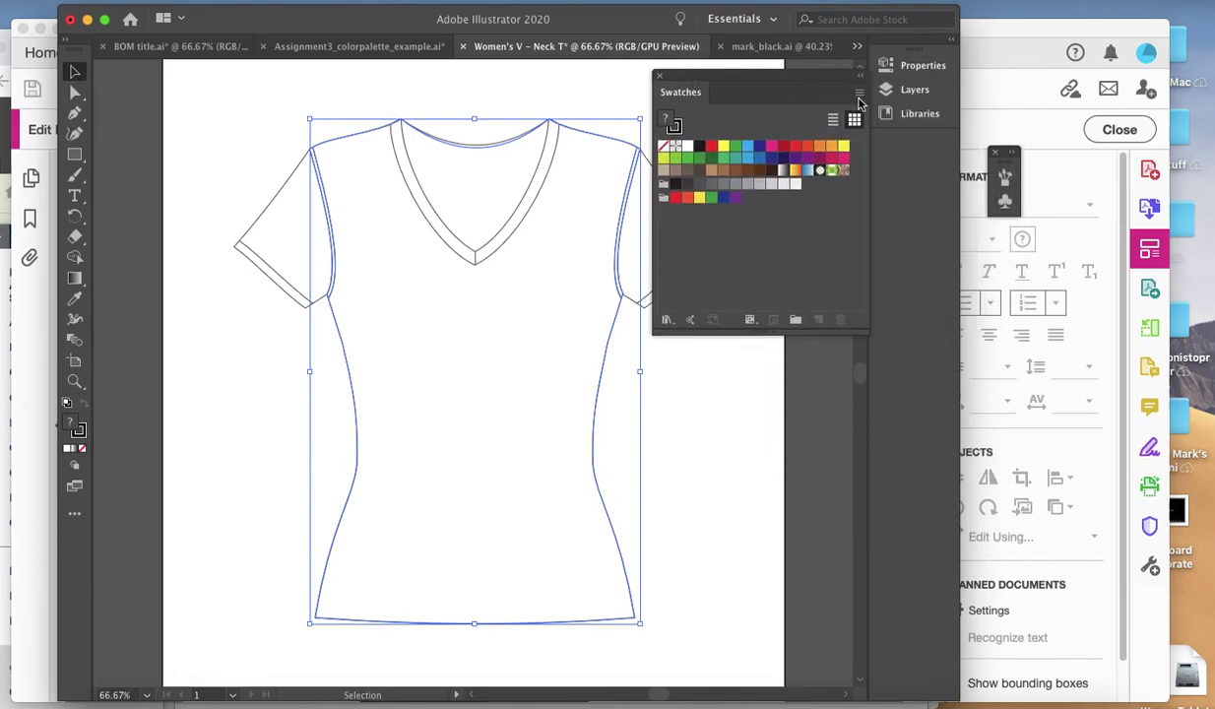
pyautogui.click(859, 92)
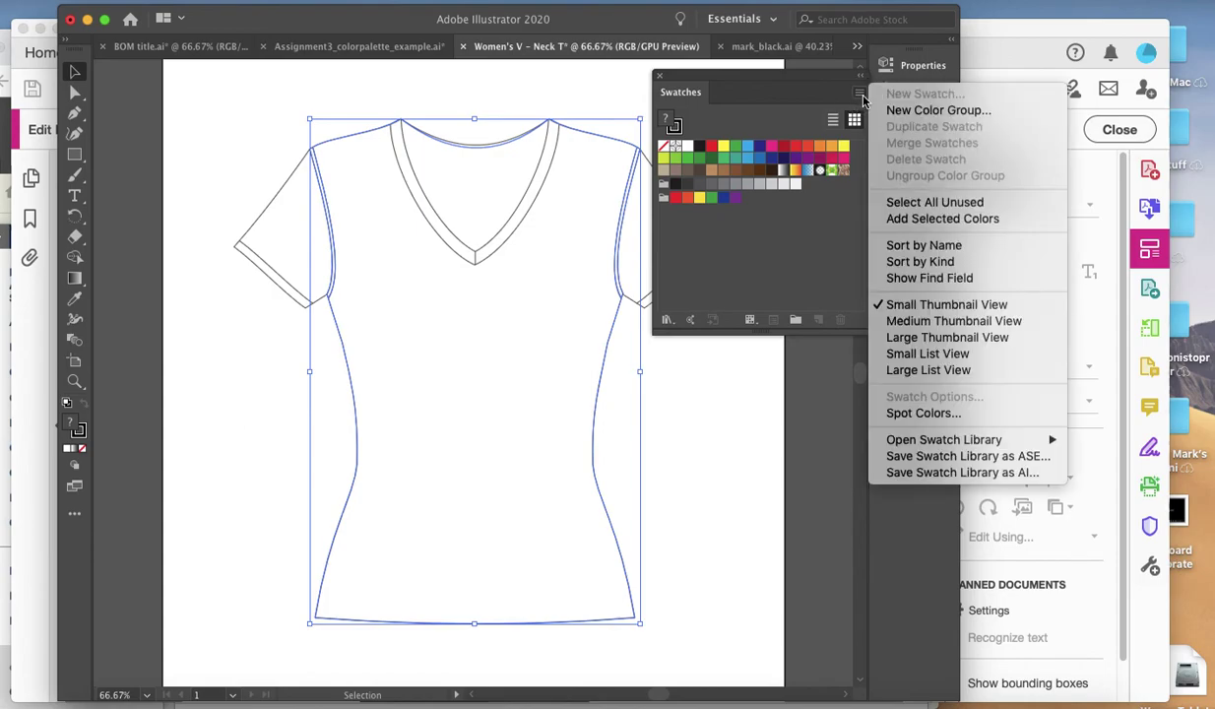
pyautogui.moveTo(918, 443)
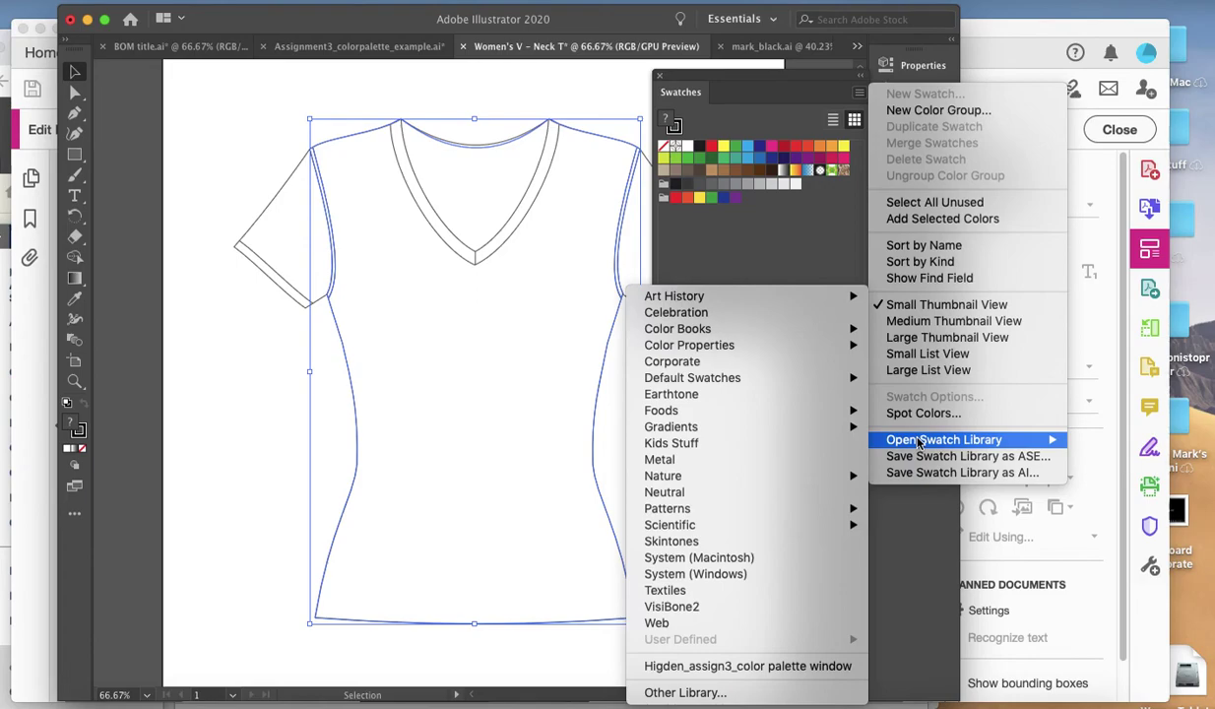
pyautogui.click(805, 696)
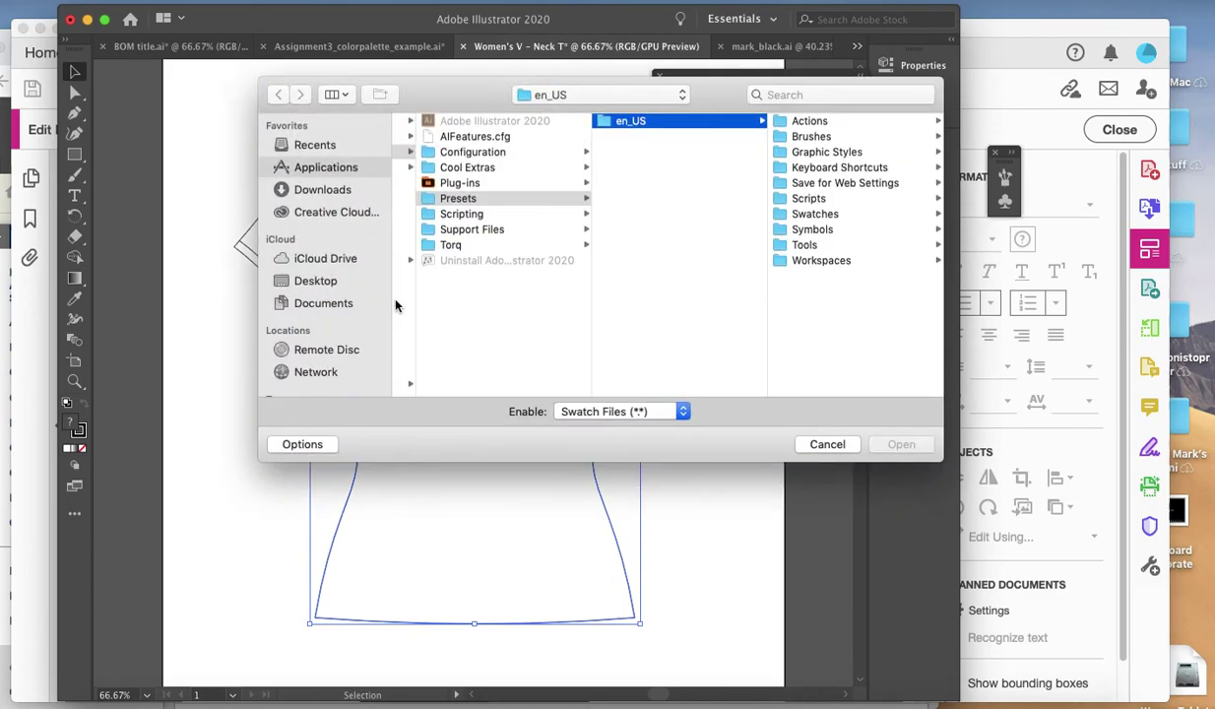
pyautogui.click(317, 281)
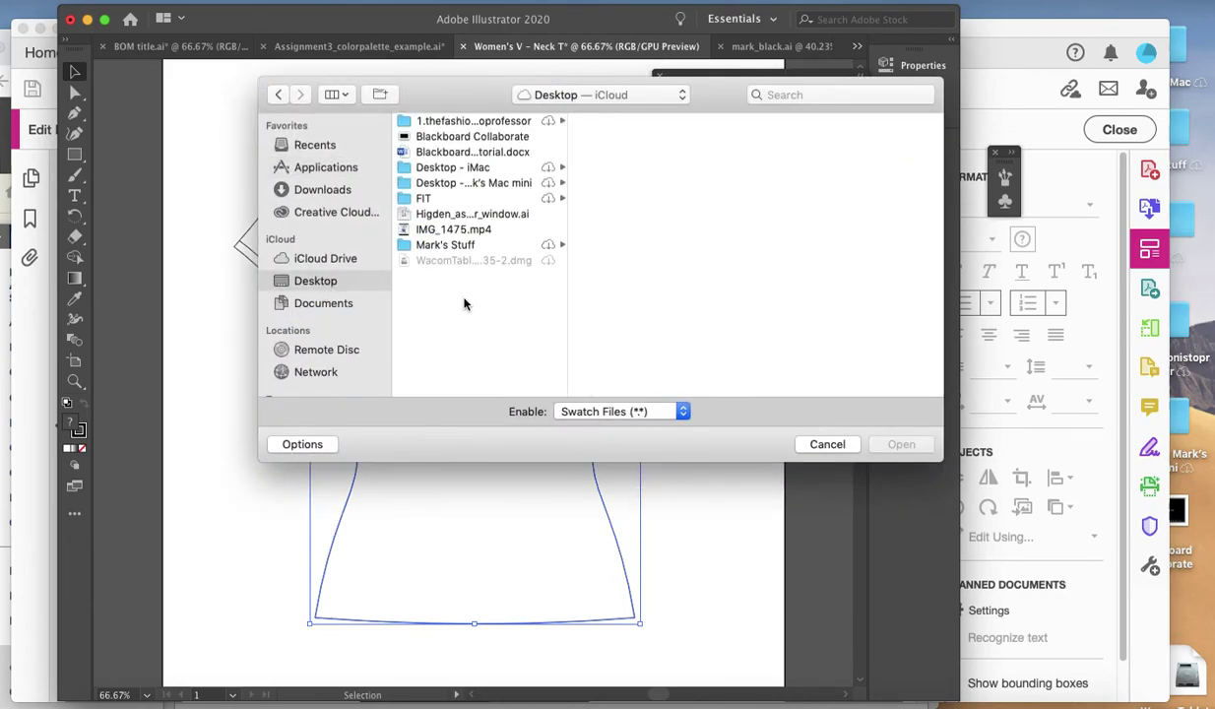
pyautogui.click(493, 215)
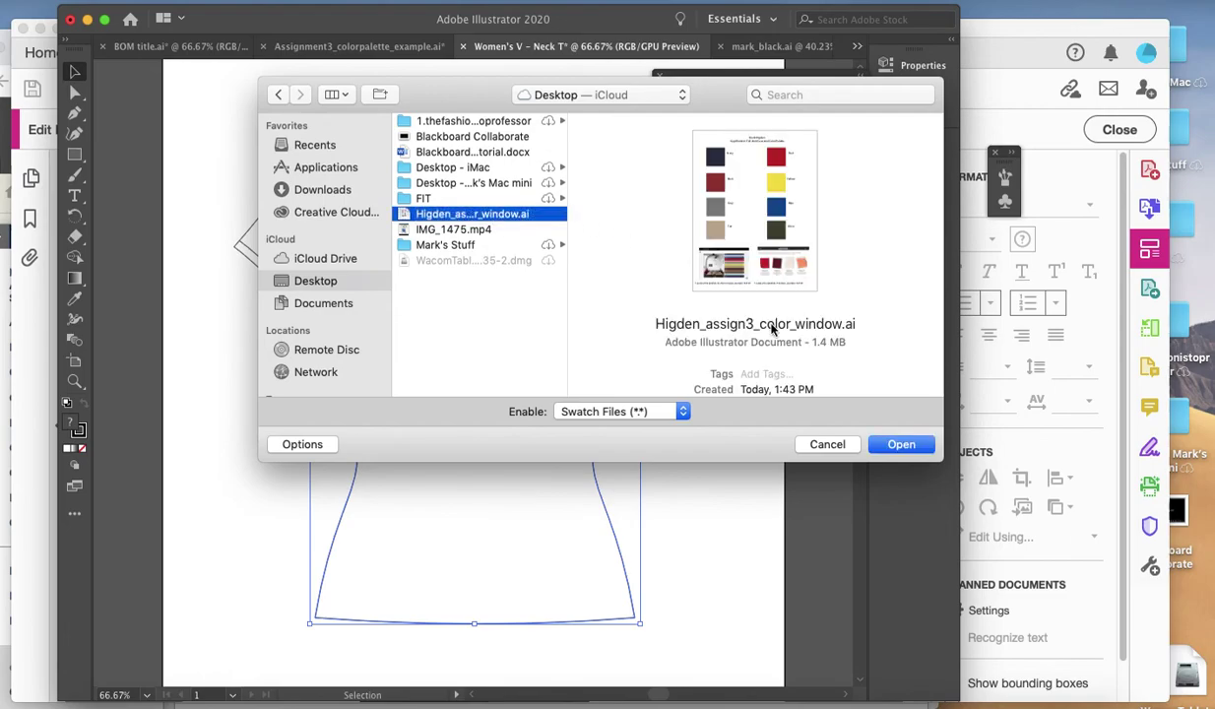
pyautogui.click(901, 446)
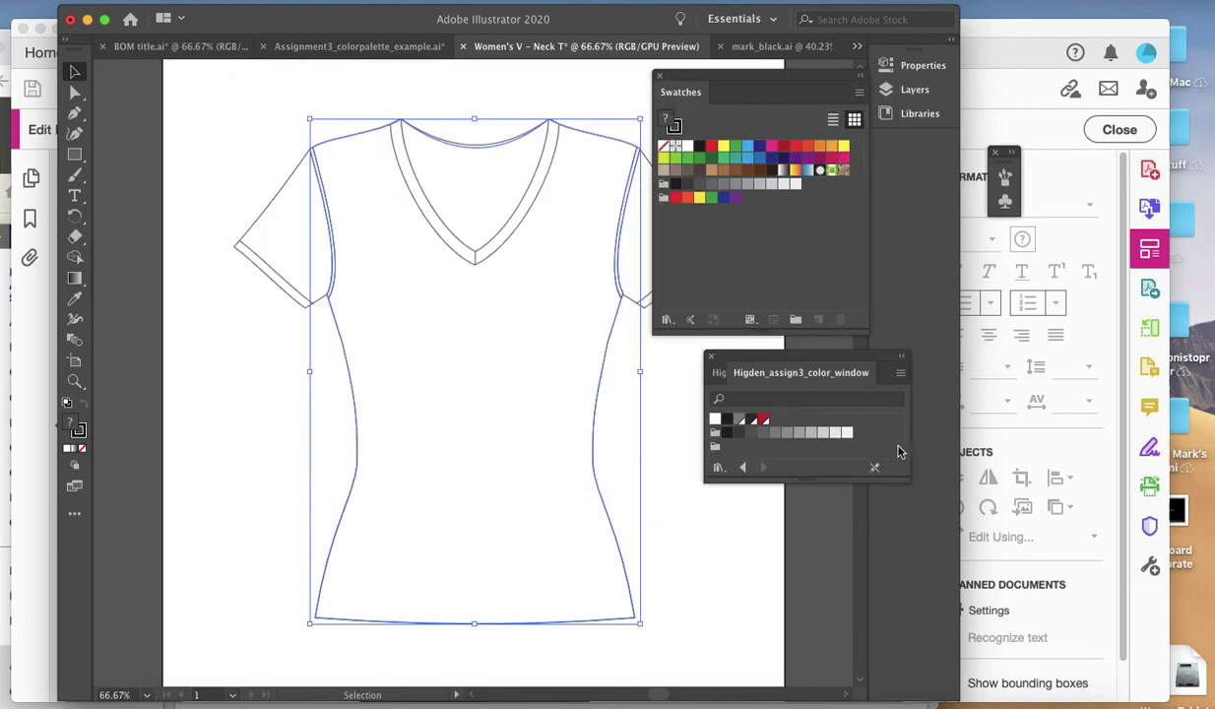
pyautogui.moveTo(829, 361); pyautogui.dragTo(847, 237)
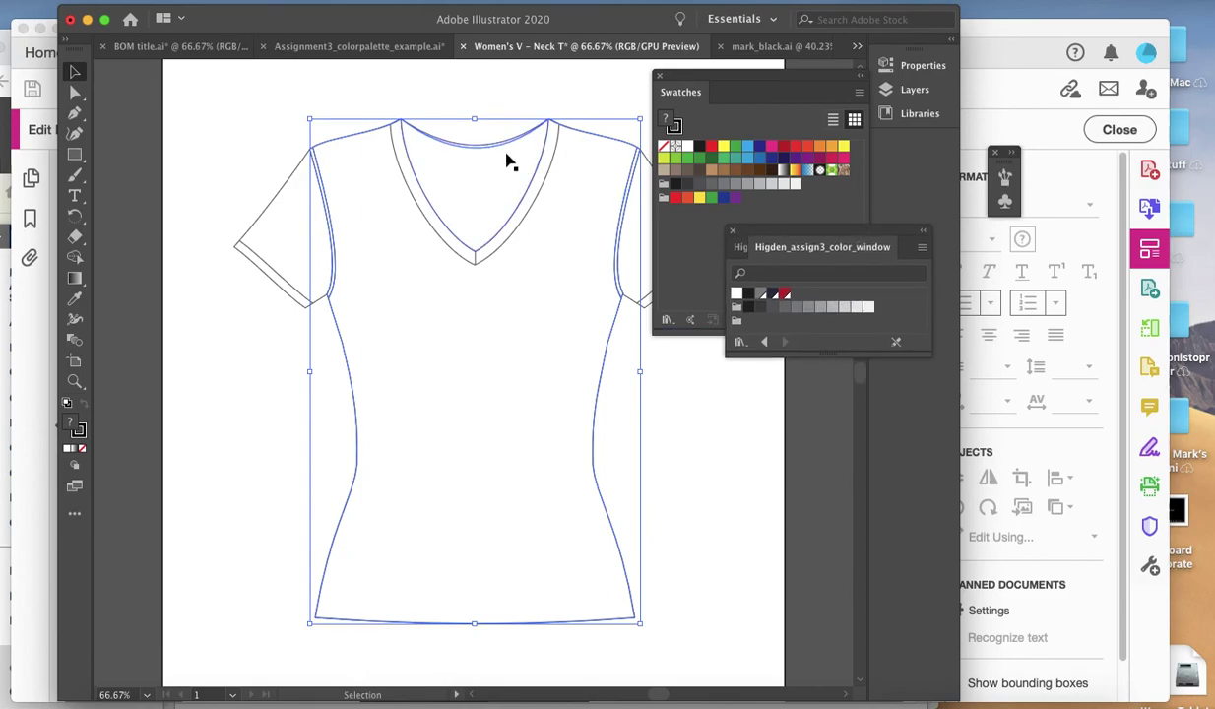
# Step: Fill the T-shirt's left-hand sleeve and the body with the Gray swatch from the custom library
pyautogui.click(282, 195)
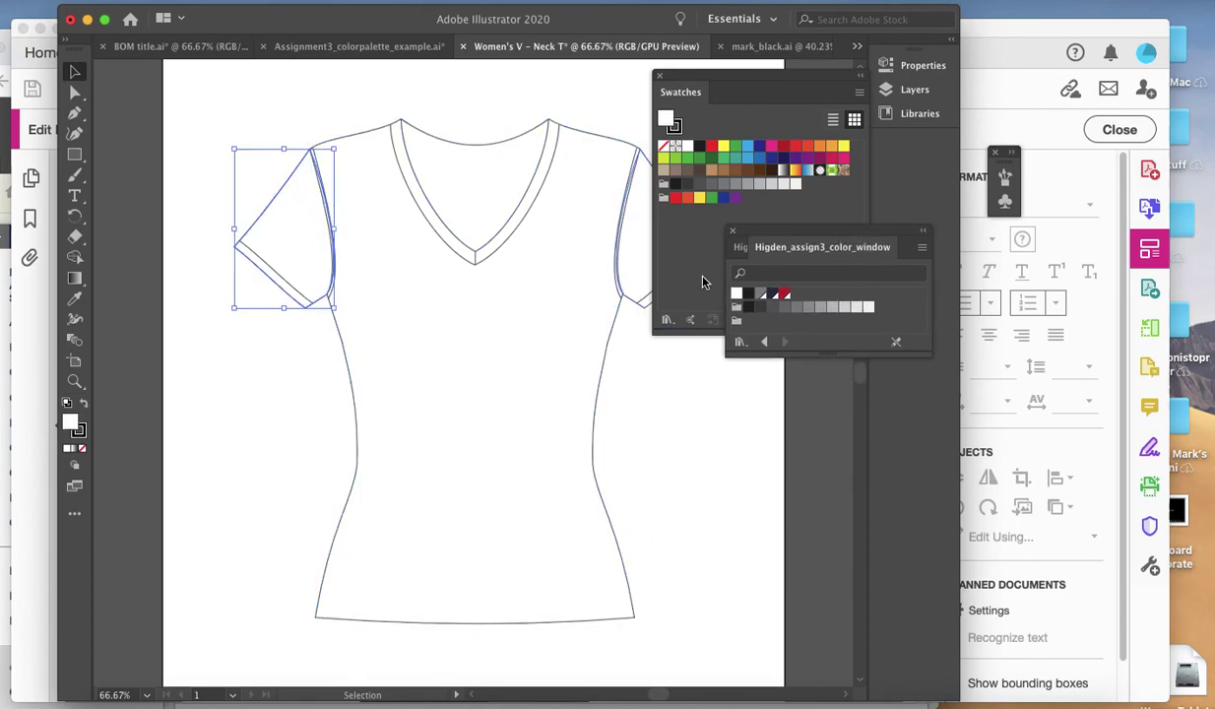
pyautogui.click(758, 292)
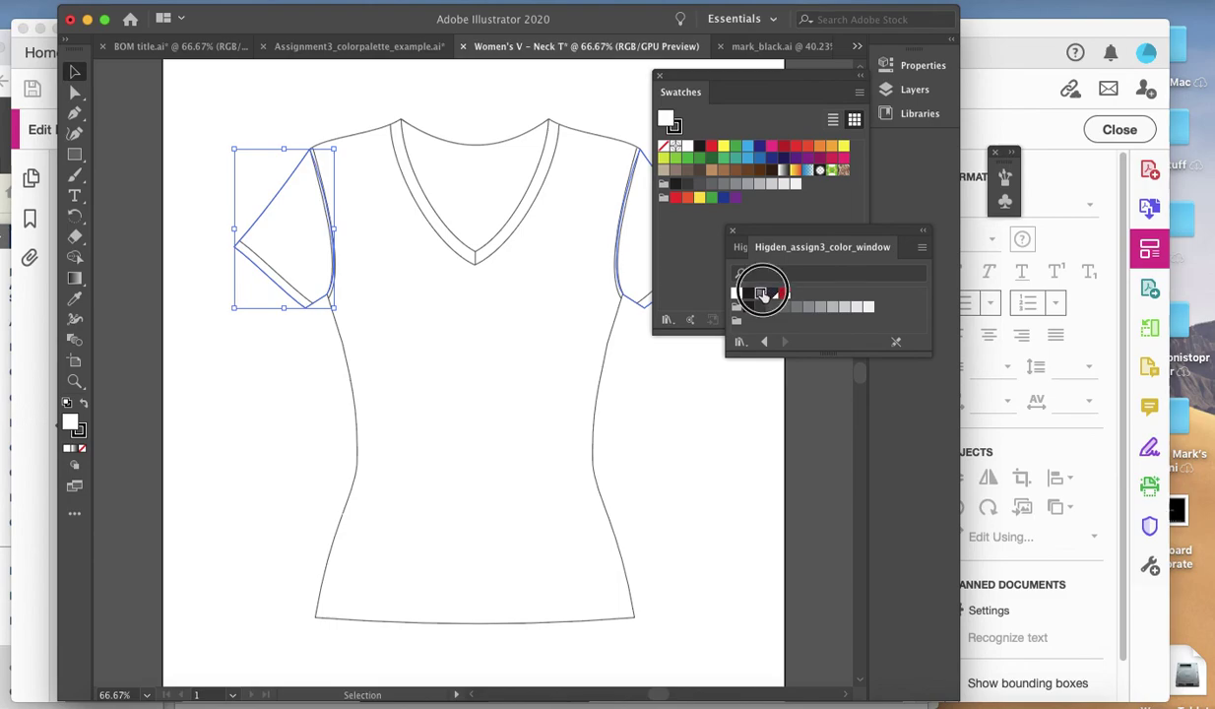
pyautogui.click(577, 129)
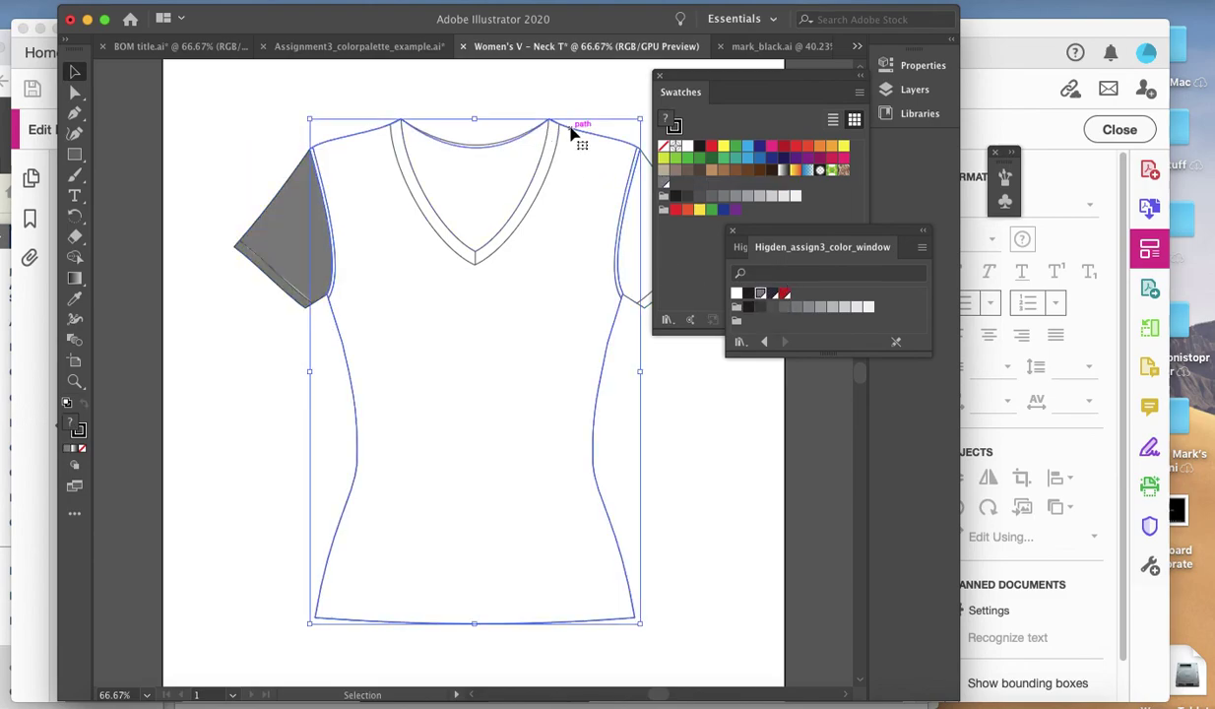
pyautogui.click(758, 292)
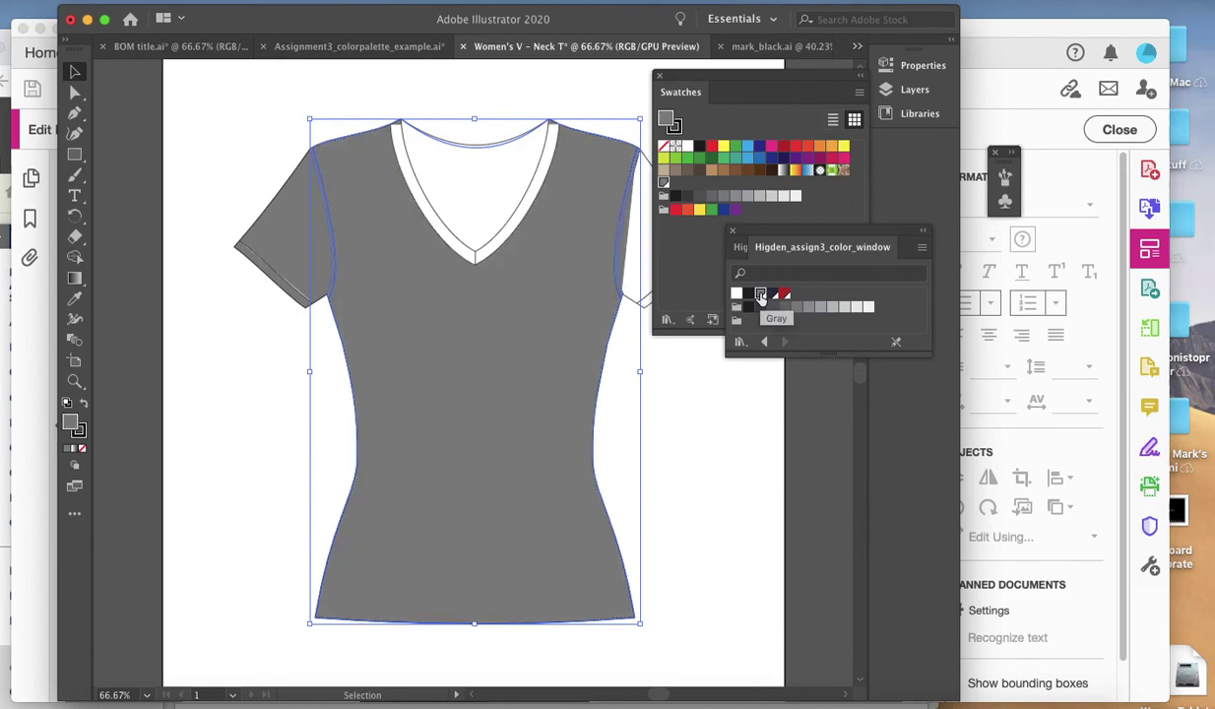
pyautogui.click(695, 422)
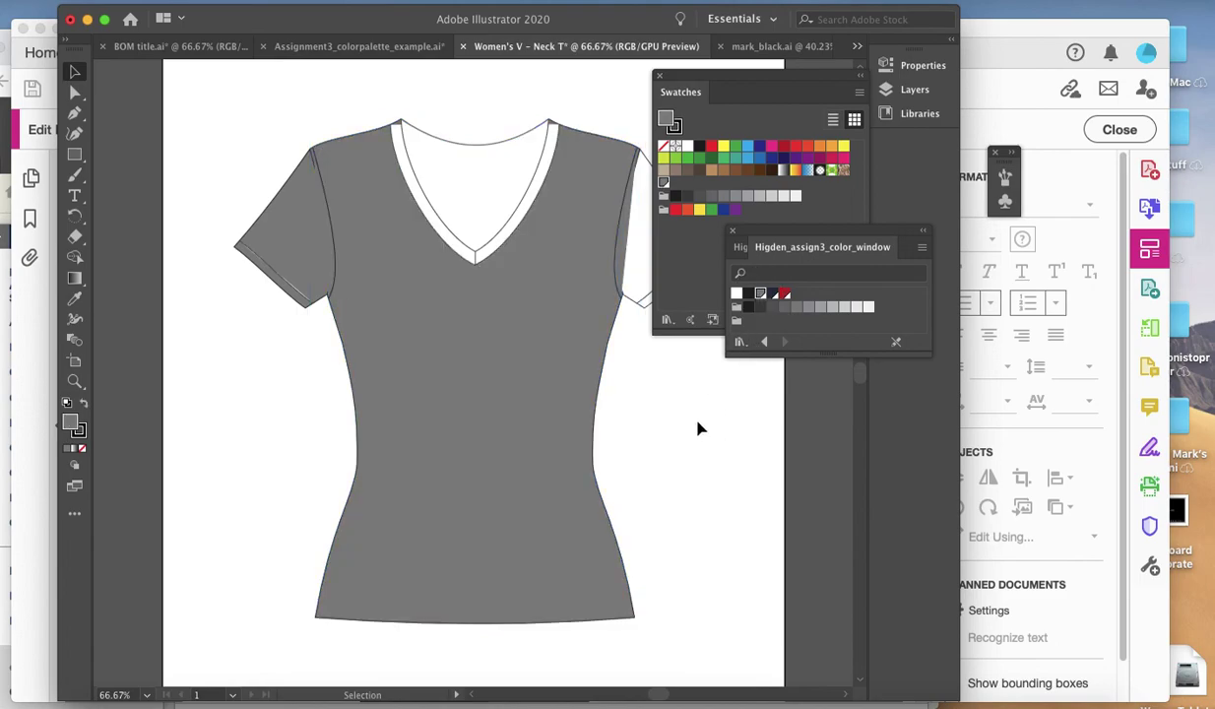
# Step: Fill the V-neck collar group and the right-hand sleeve with the custom library's Gray swatch
pyautogui.click(506, 146)
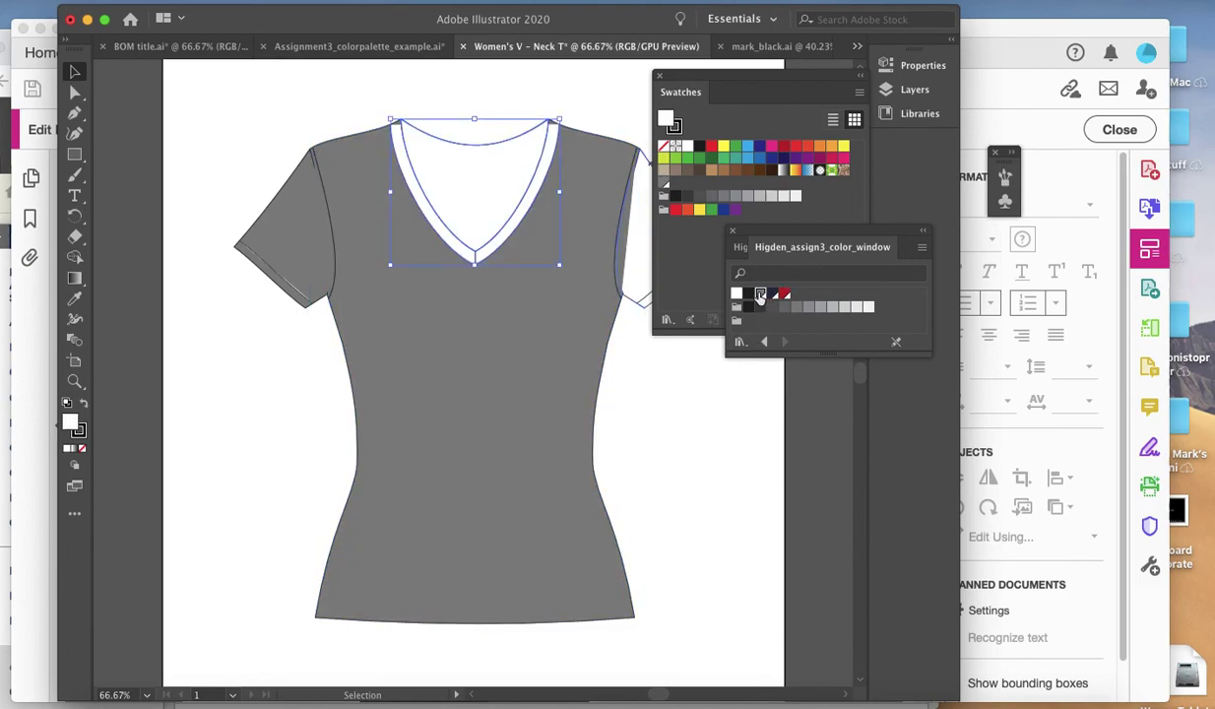
pyautogui.click(760, 294)
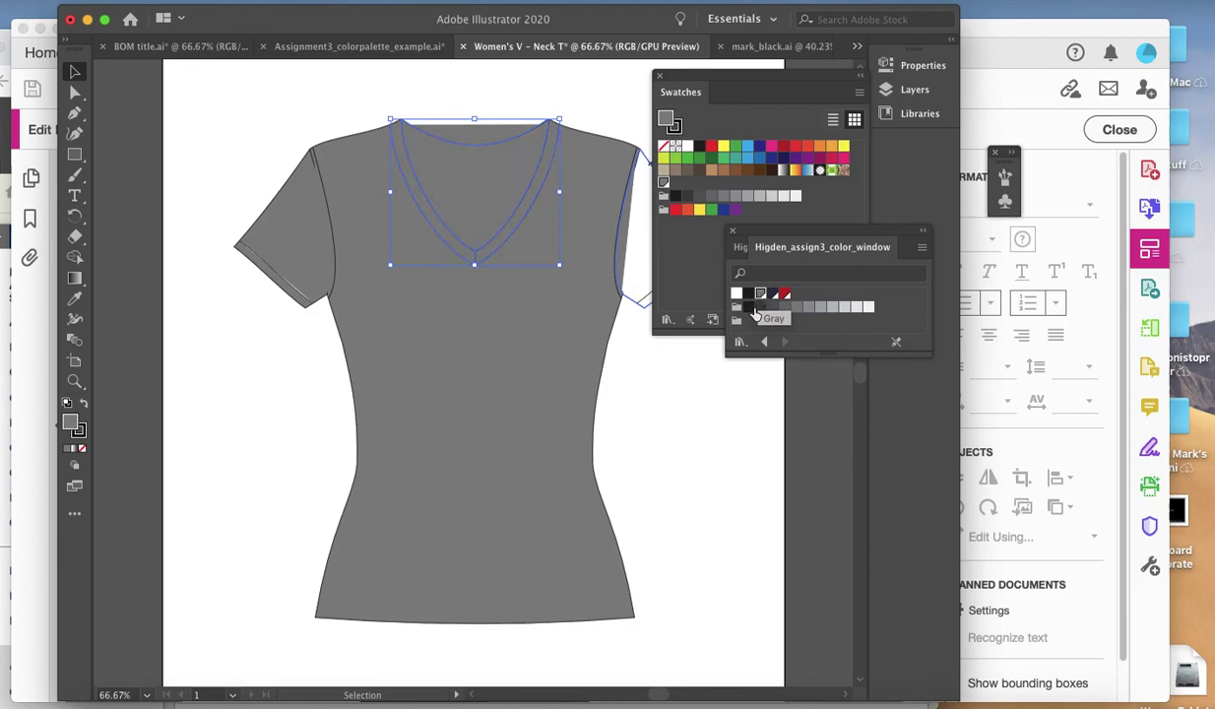
pyautogui.click(628, 302)
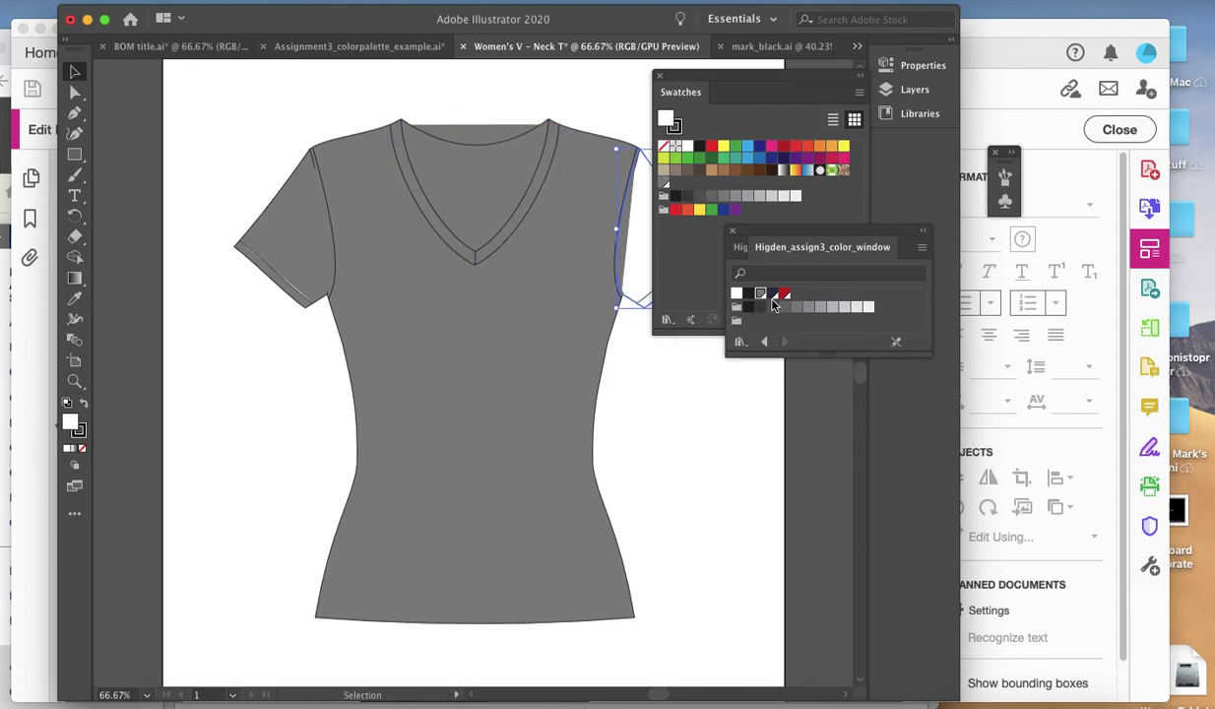
pyautogui.click(759, 294)
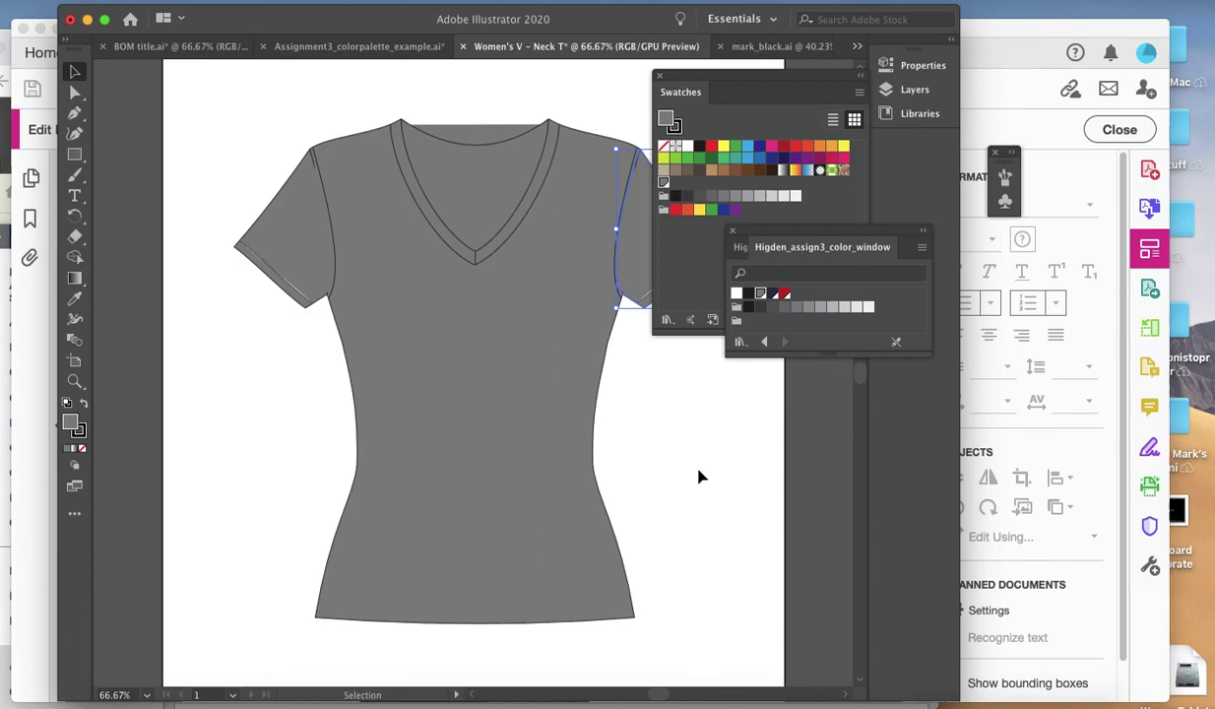
pyautogui.press('super+shift+5')
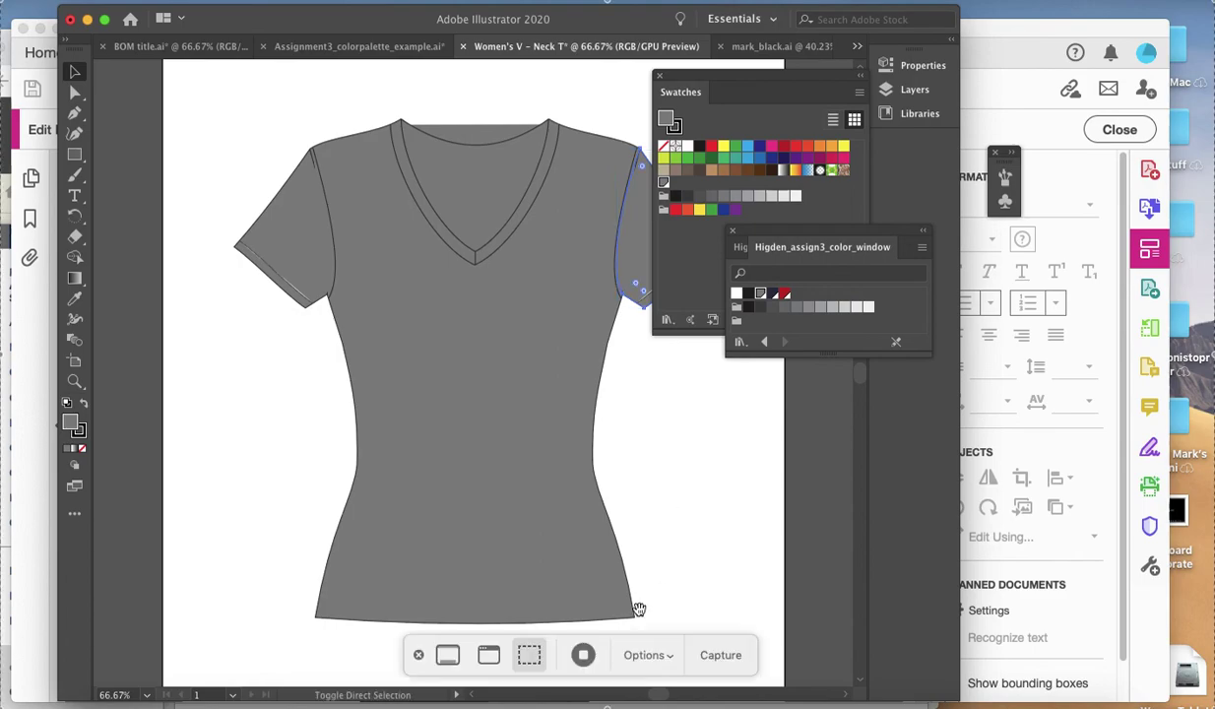